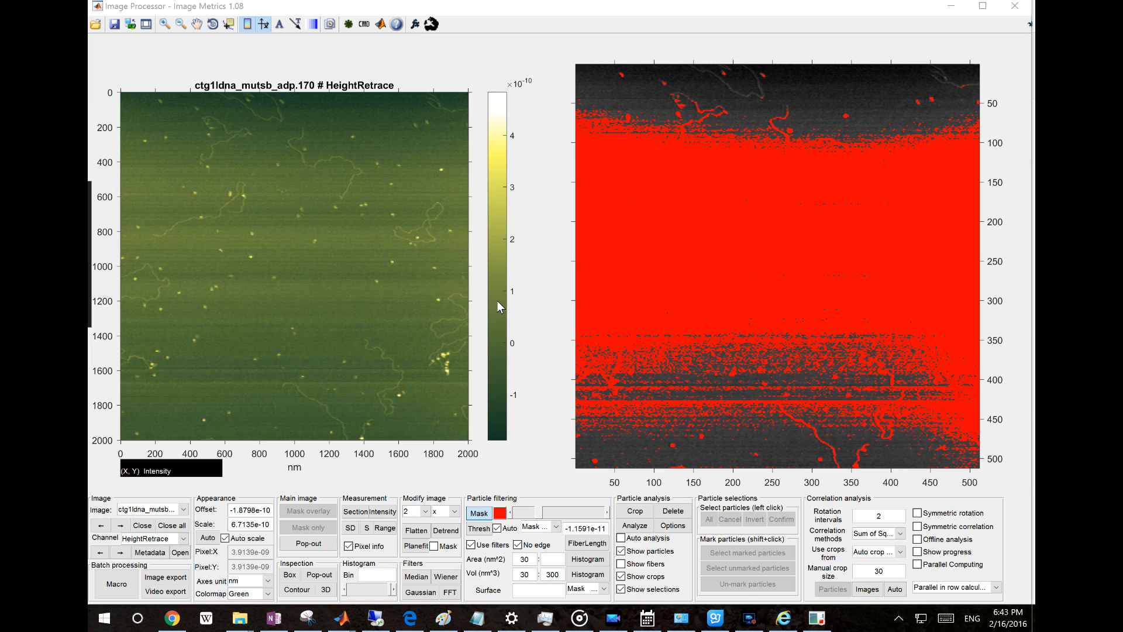
Show the red mask and flatten the height image with a first-order fit along x
{"action": "left_click", "coordinate": [479, 514]}
{"action": "left_click", "coordinate": [417, 510]}
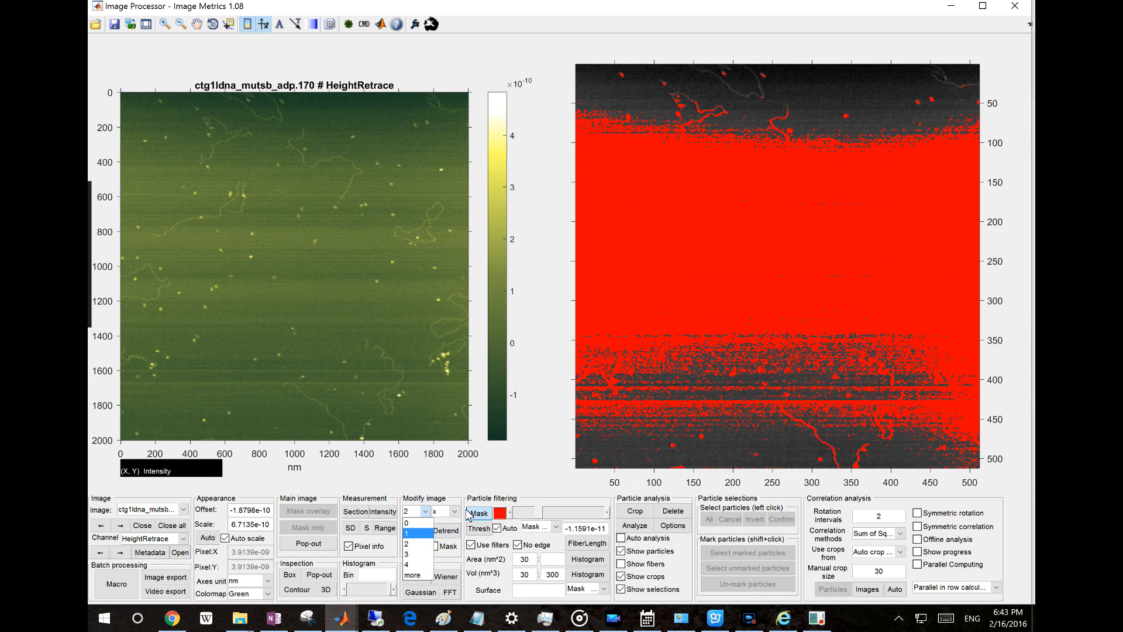
{"action": "left_click", "coordinate": [419, 534]}
{"action": "left_click", "coordinate": [420, 530]}
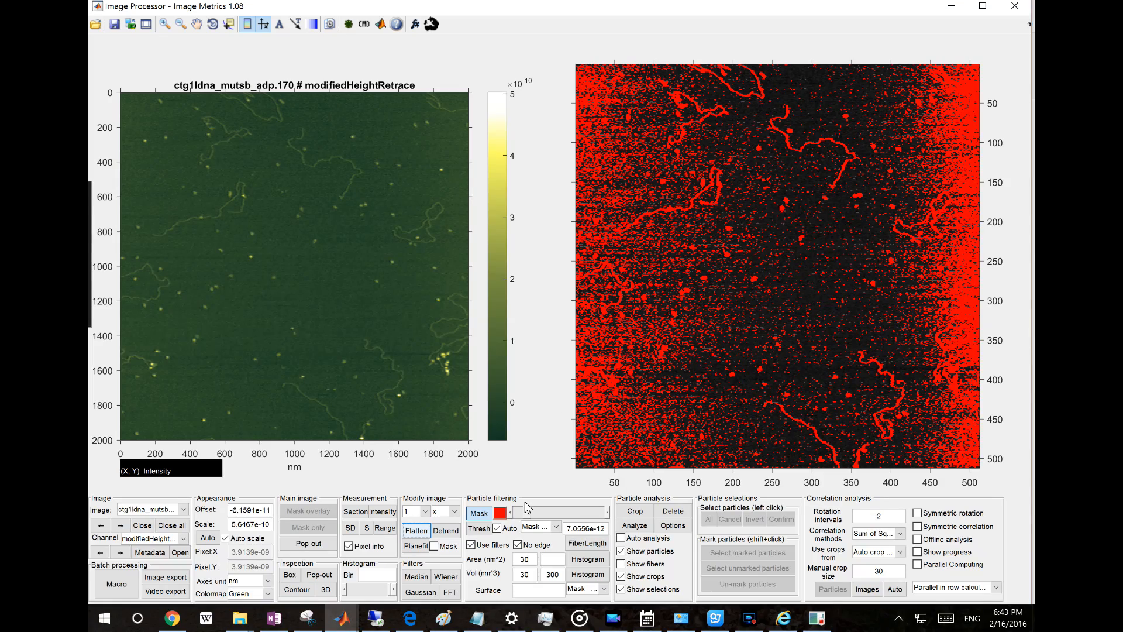
Turn off automatic thresholding and raise the mask threshold to 4.0936e-11 so the mask mainly covers DNA and particles
{"action": "left_click", "coordinate": [498, 528]}
{"action": "left_click", "coordinate": [608, 513]}
{"action": "left_click", "coordinate": [608, 513]}
{"action": "left_click", "coordinate": [608, 513]}
{"action": "left_click", "coordinate": [608, 513]}
{"action": "left_click", "coordinate": [608, 513]}
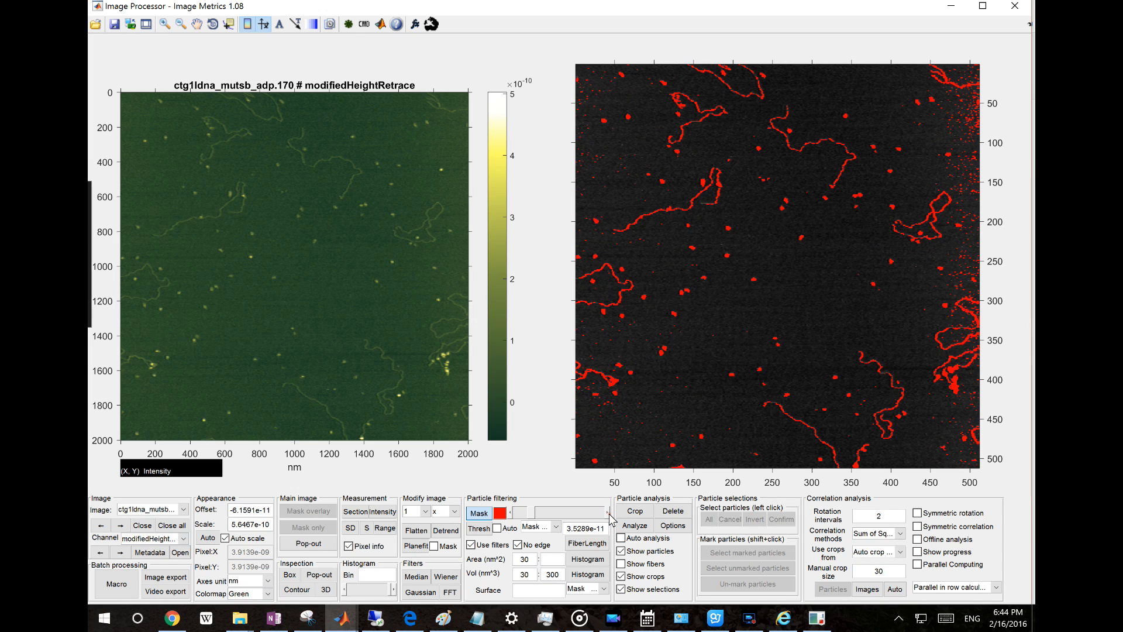
{"action": "left_click", "coordinate": [608, 512]}
Flatten the image with a second-order fit that uses the mask, with the mask threshold set to 5.7876e-11
{"action": "left_click", "coordinate": [415, 511]}
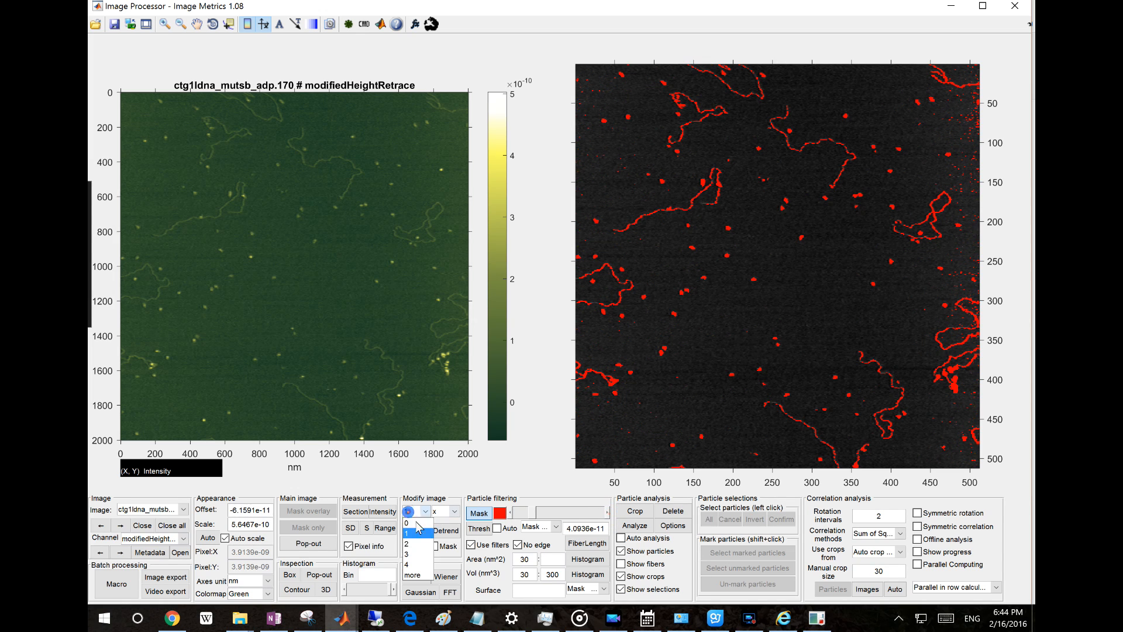
{"action": "left_click", "coordinate": [412, 529]}
{"action": "left_click", "coordinate": [432, 546]}
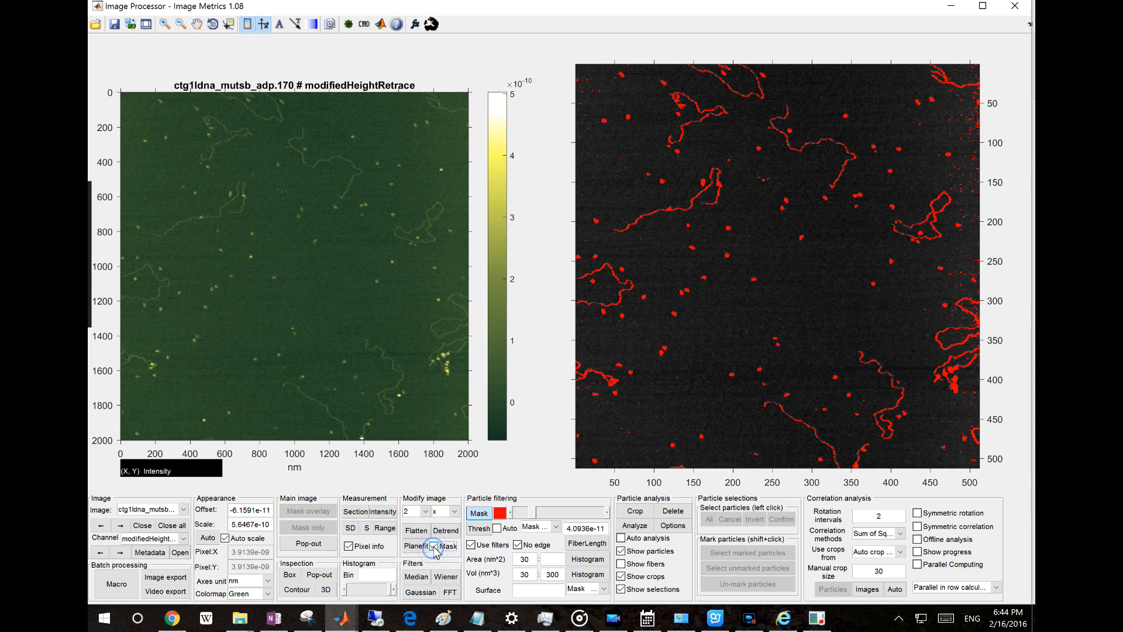
{"action": "left_click", "coordinate": [609, 513]}
{"action": "left_click", "coordinate": [608, 513]}
{"action": "left_click", "coordinate": [608, 512]}
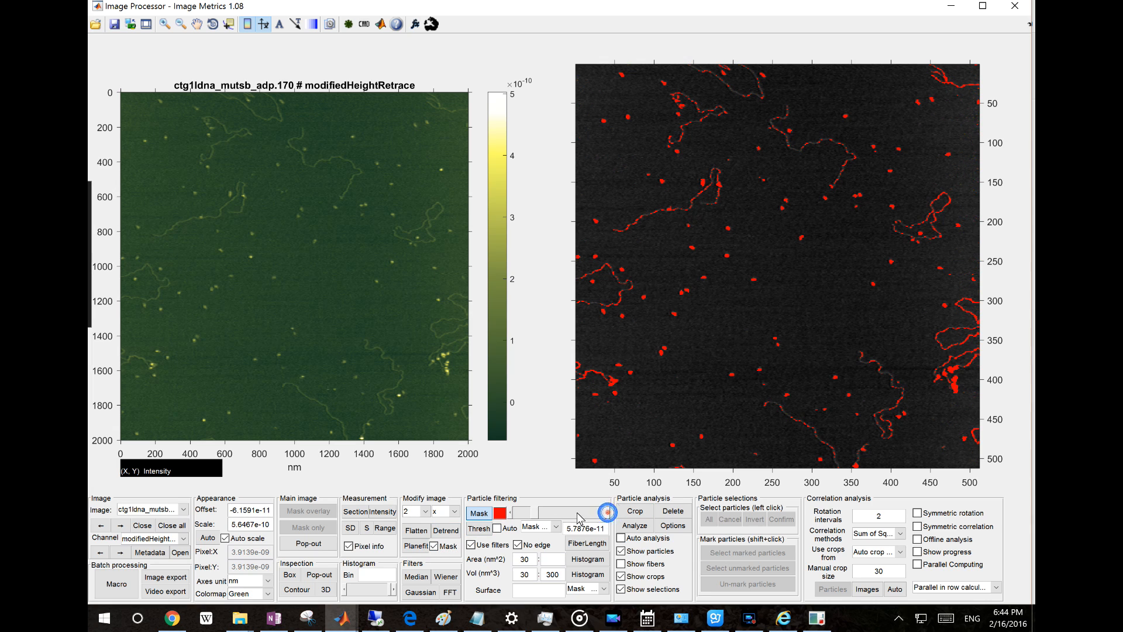
{"action": "left_click", "coordinate": [417, 531]}
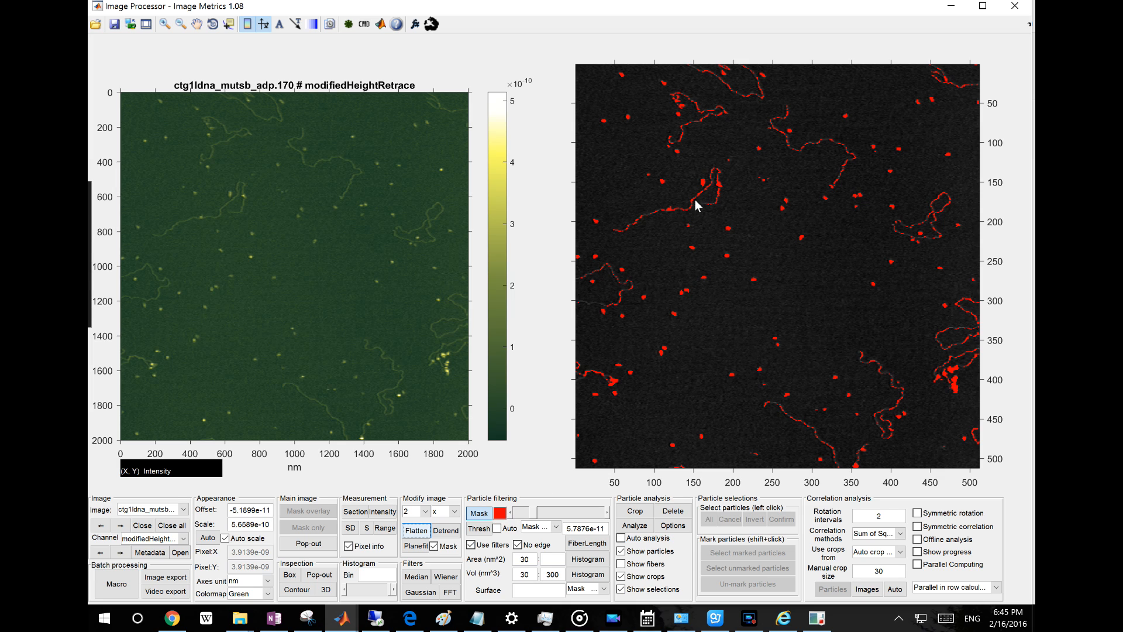
Lower the mask threshold to 1.8263e-11 to check how even the flattened background is
{"action": "left_click", "coordinate": [510, 514]}
{"action": "left_click", "coordinate": [510, 514]}
{"action": "left_click", "coordinate": [510, 514]}
{"action": "left_click", "coordinate": [510, 514]}
{"action": "left_click", "coordinate": [510, 515]}
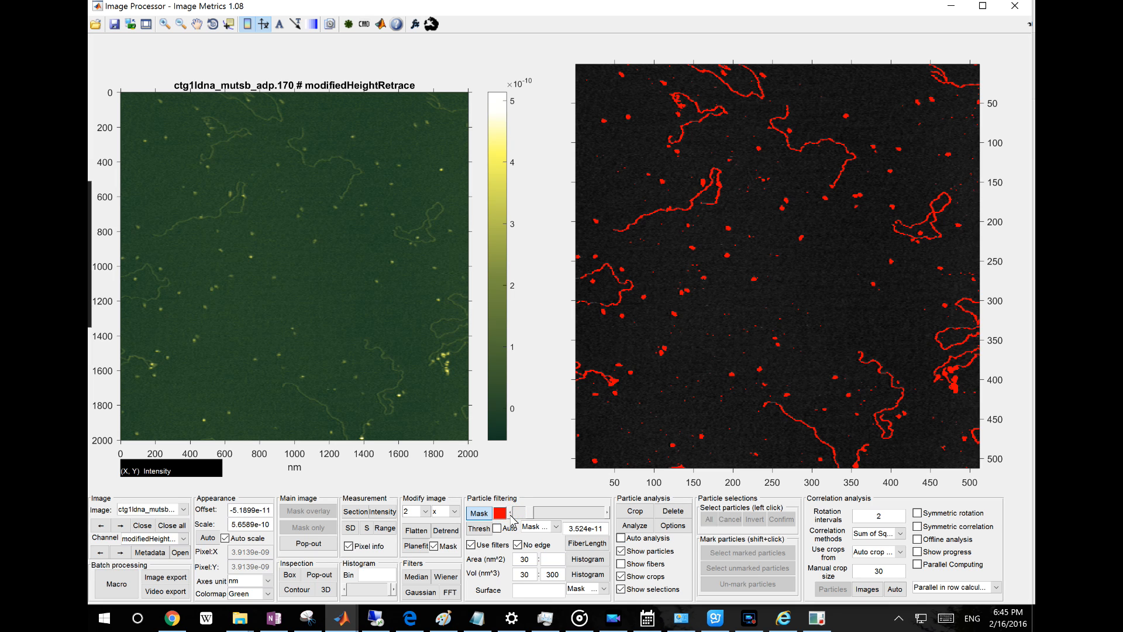
{"action": "left_click", "coordinate": [511, 514]}
{"action": "left_click", "coordinate": [510, 513]}
{"action": "left_click", "coordinate": [510, 514]}
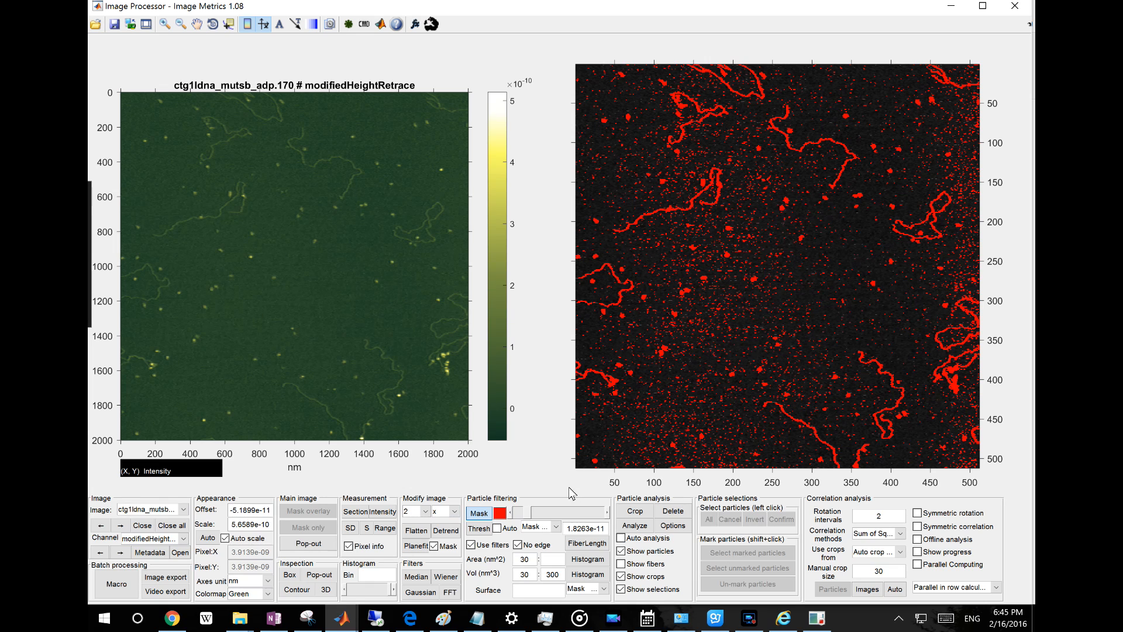
Raise the mask threshold to 4.0899e-11 and flatten the image again with a third-order masked fit
{"action": "left_click", "coordinate": [609, 513]}
{"action": "left_click", "coordinate": [609, 513]}
{"action": "left_click", "coordinate": [608, 513]}
{"action": "left_click", "coordinate": [609, 513]}
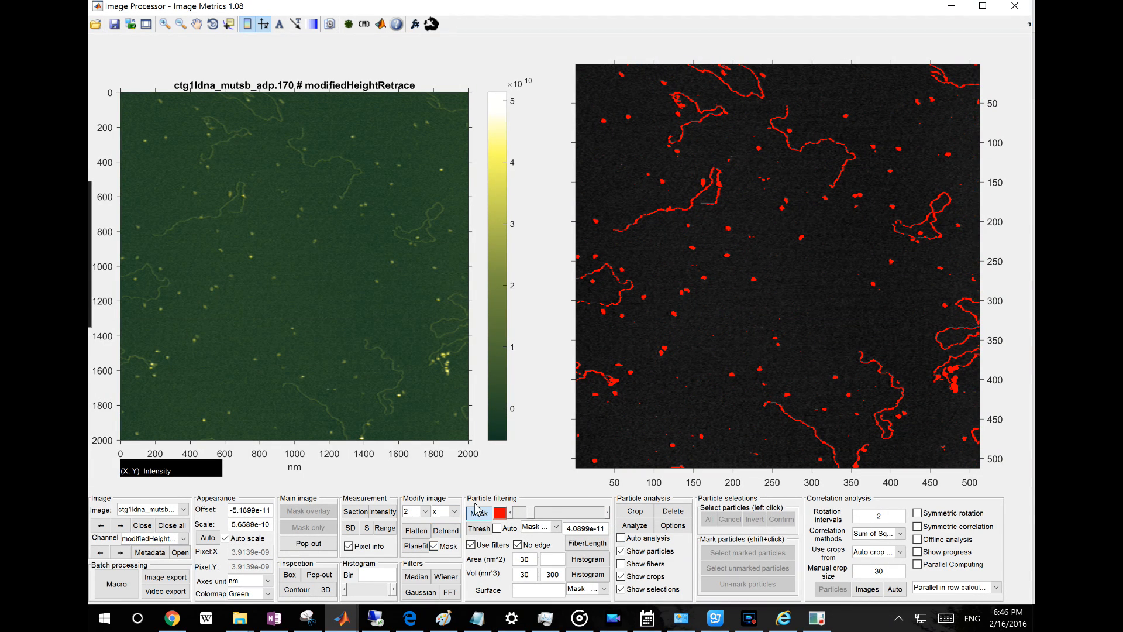
{"action": "left_click", "coordinate": [415, 511]}
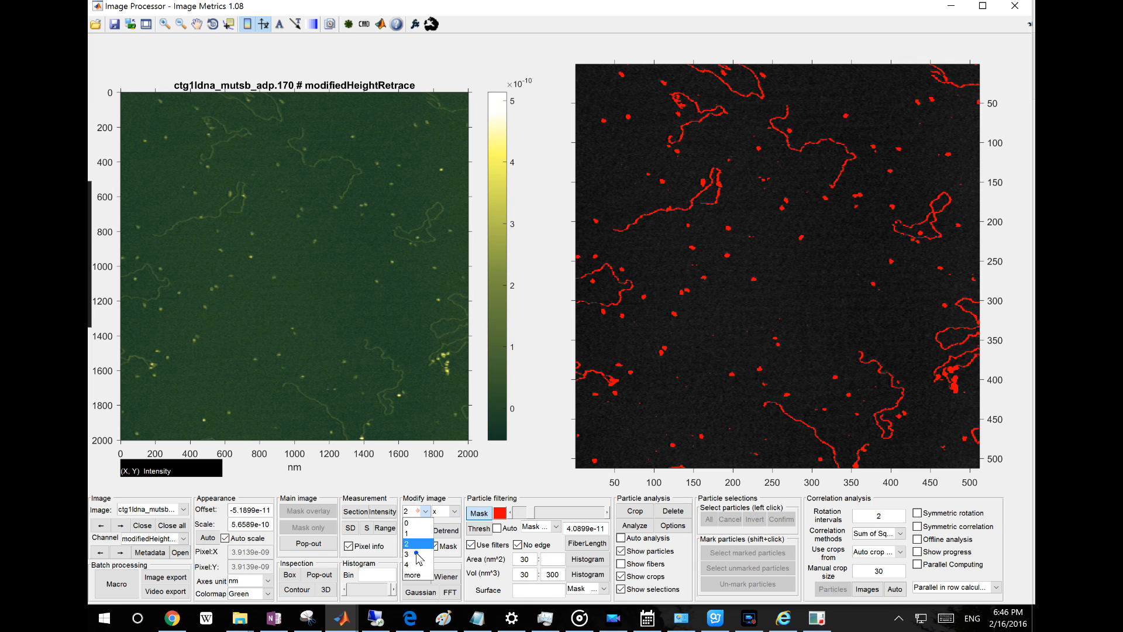
{"action": "left_click", "coordinate": [416, 554]}
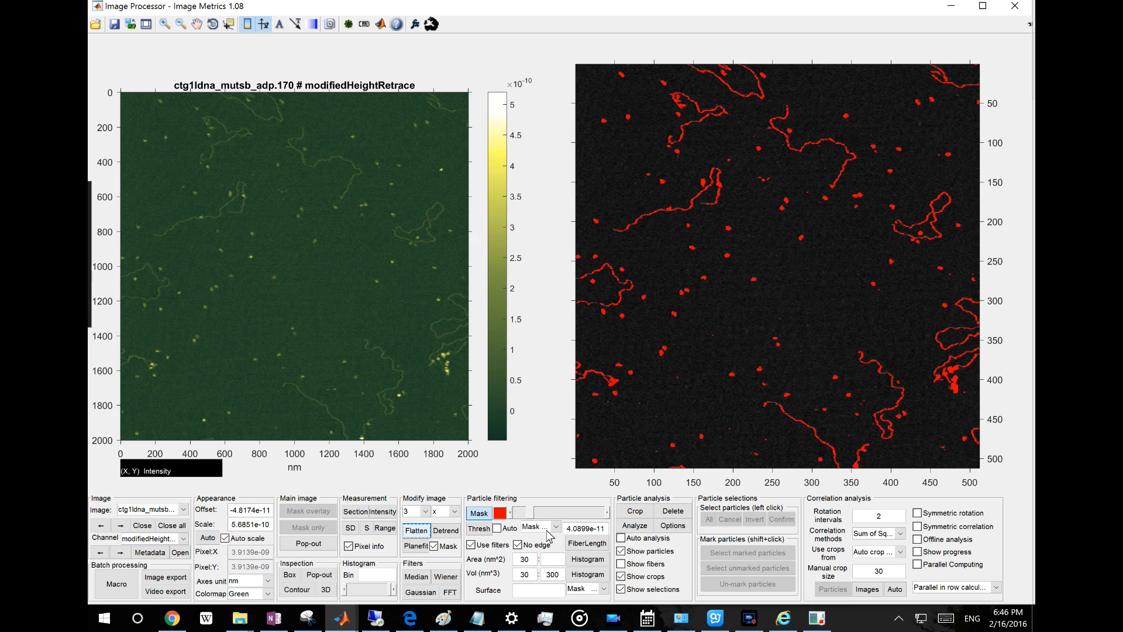
Adjust the mask threshold down and up to check the background, finishing at 2.9529e-11
{"action": "left_click", "coordinate": [511, 514]}
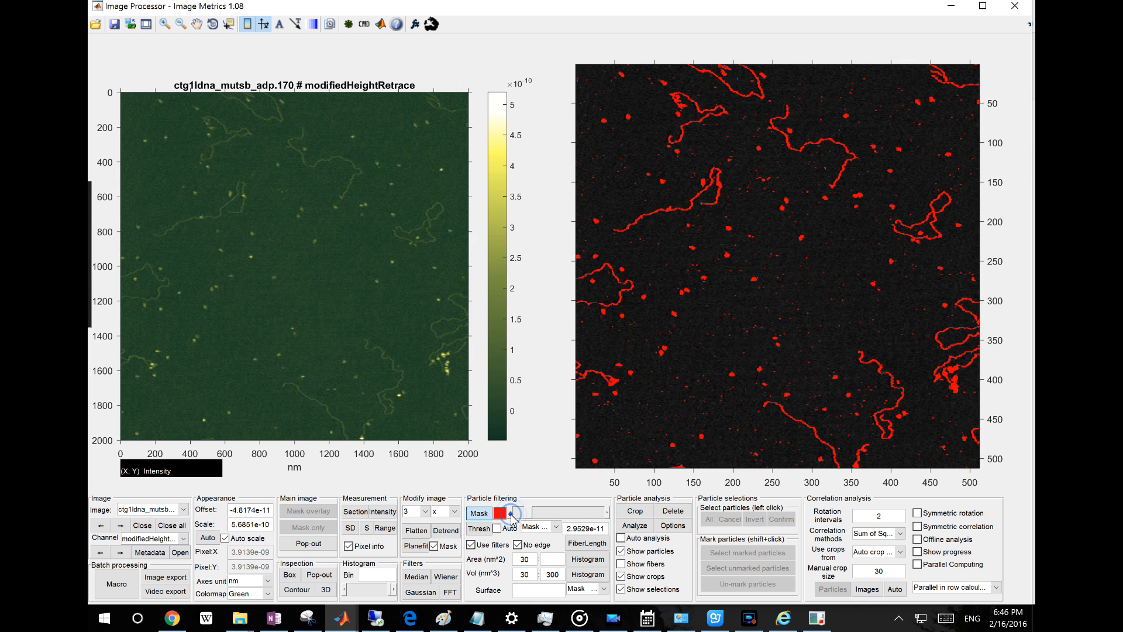
{"action": "left_click", "coordinate": [511, 514]}
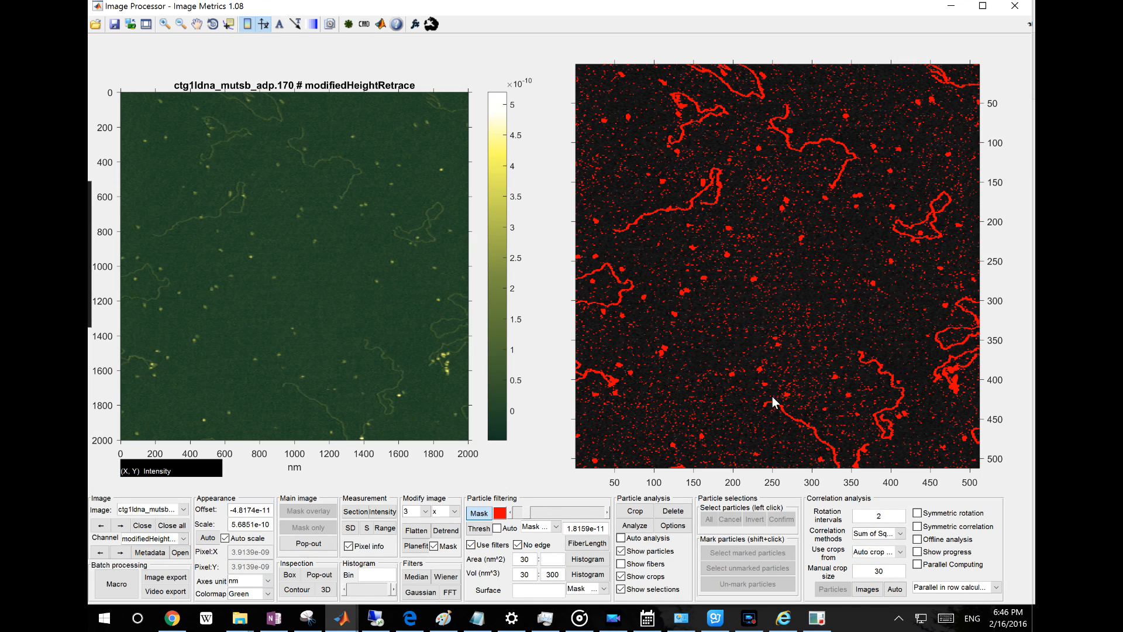
{"action": "left_click", "coordinate": [608, 512]}
{"action": "left_click", "coordinate": [608, 513]}
{"action": "left_click", "coordinate": [608, 512]}
{"action": "left_click", "coordinate": [608, 513]}
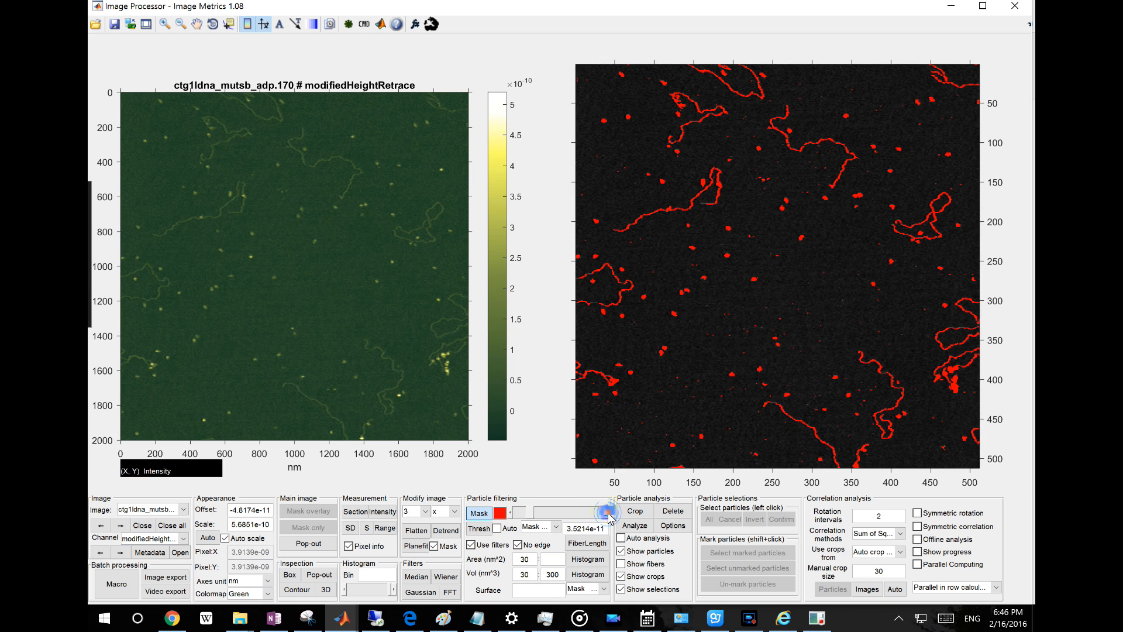
{"action": "left_click", "coordinate": [510, 513]}
{"action": "left_click", "coordinate": [509, 513]}
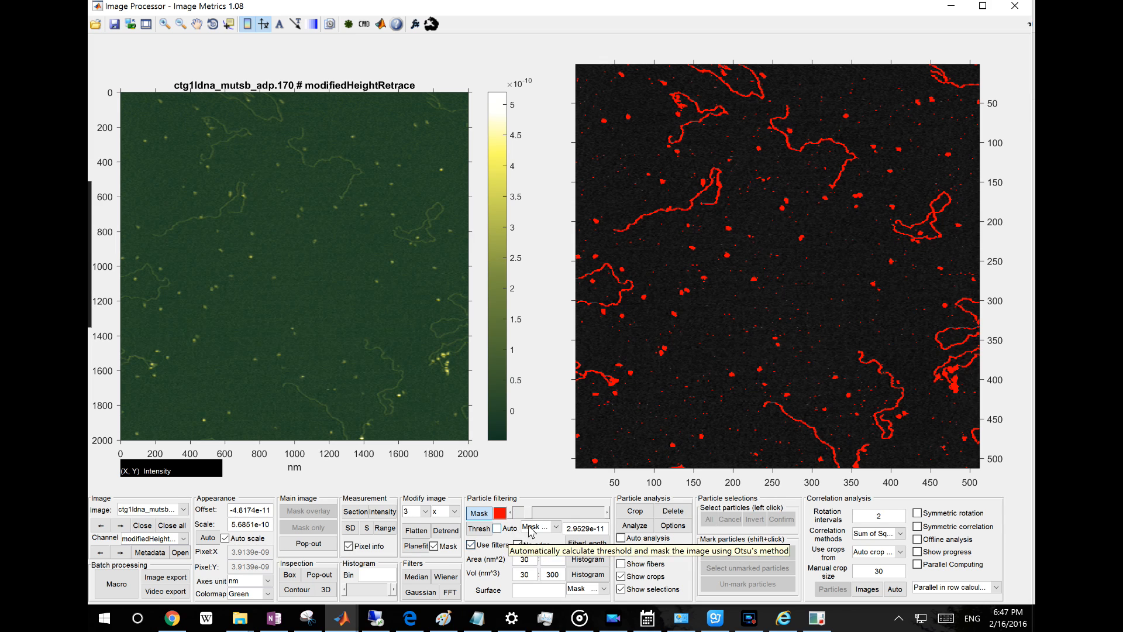
Threshold the image by the current mask, keeping the particle filters and edge exclusion on
{"action": "left_click", "coordinate": [518, 543]}
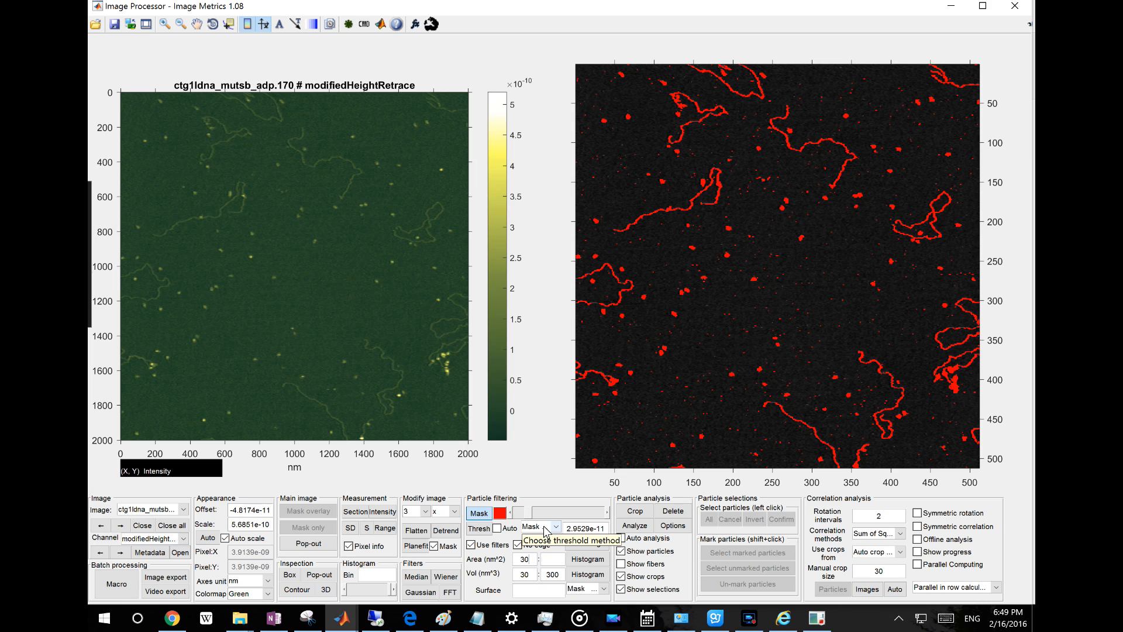
{"action": "left_click", "coordinate": [641, 528]}
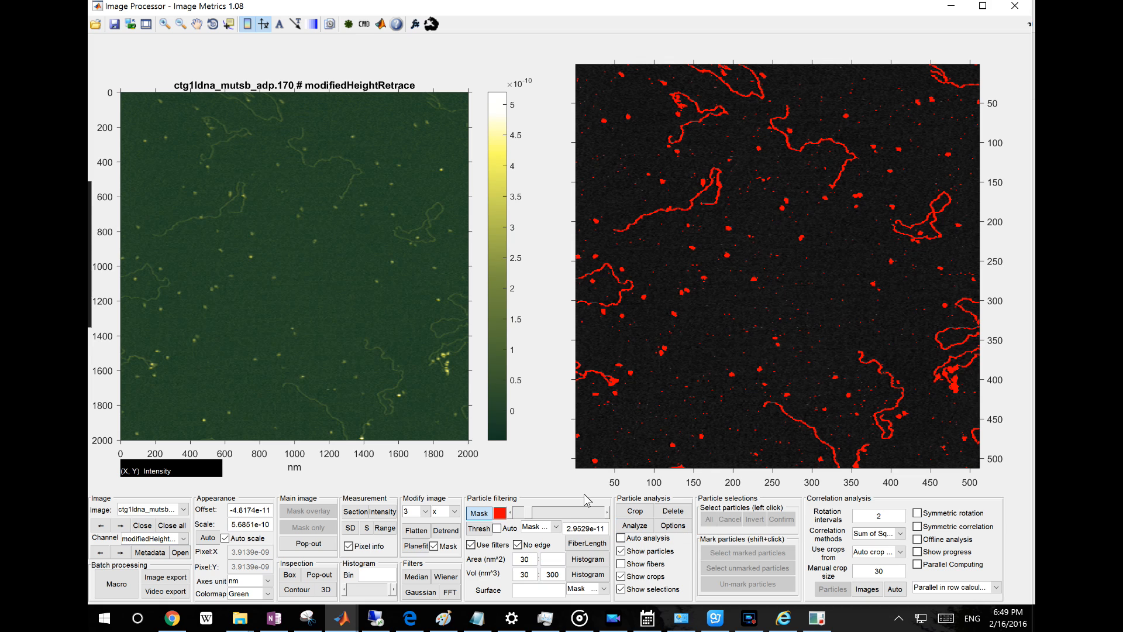
{"action": "left_click", "coordinate": [552, 528]}
{"action": "left_click", "coordinate": [559, 459]}
{"action": "left_click", "coordinate": [480, 529]}
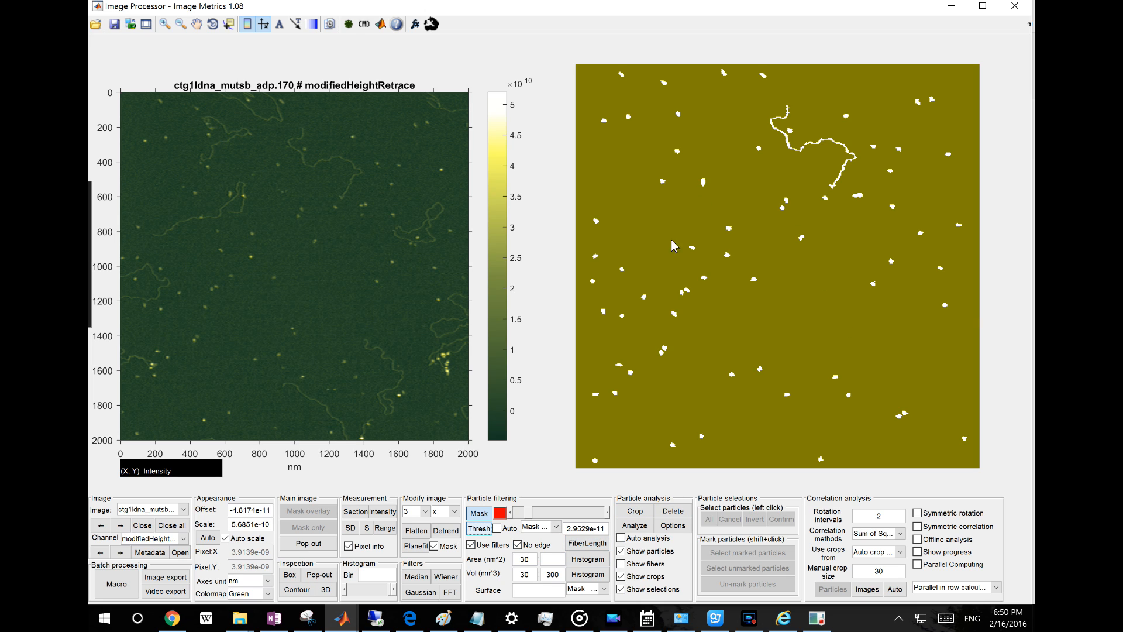
Remove the 300 nm³ upper volume limit and threshold the image again
{"action": "double_click", "coordinate": [558, 577]}
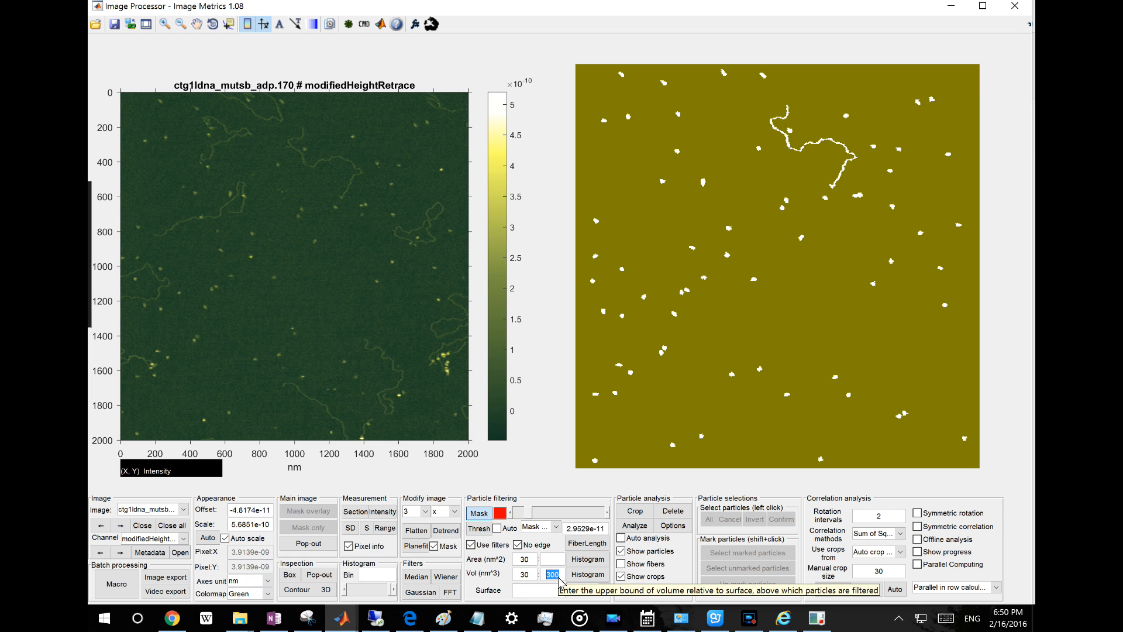
{"action": "key", "text": "BackSpace"}
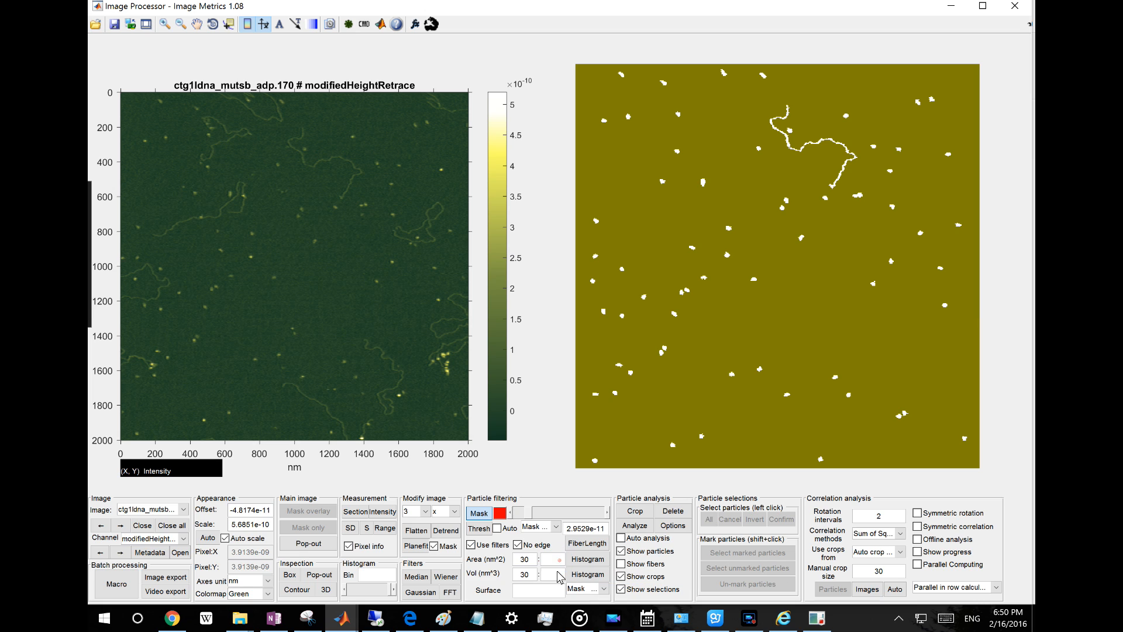
{"action": "left_click", "coordinate": [477, 530]}
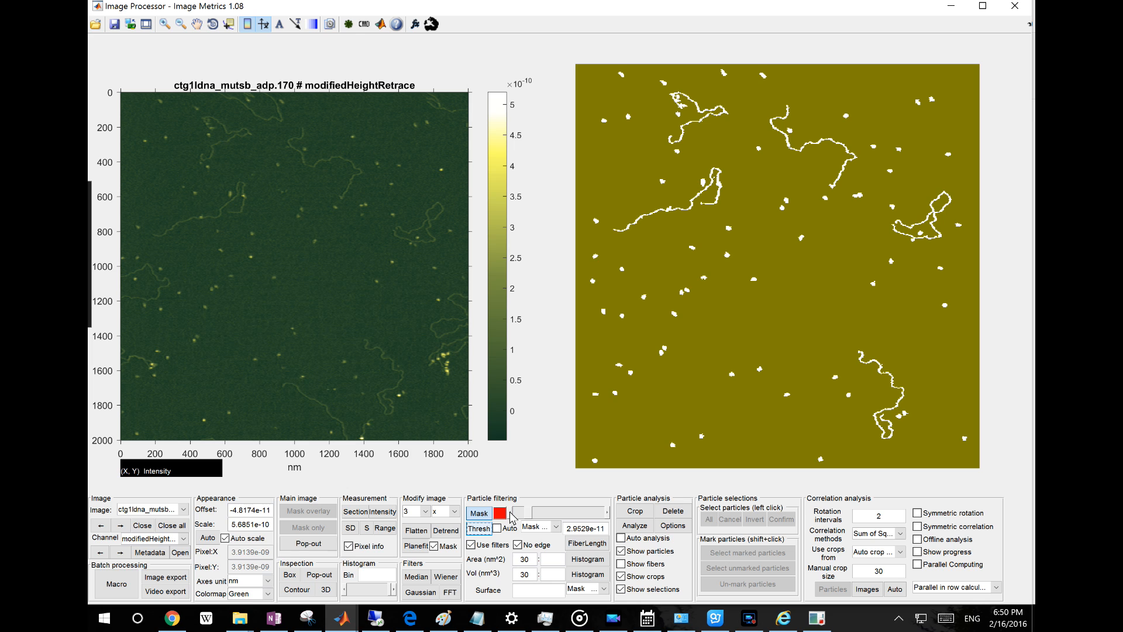
Return to the red mask view and plot the particle volume histogram, placing its window over the height image
{"action": "left_click", "coordinate": [529, 515]}
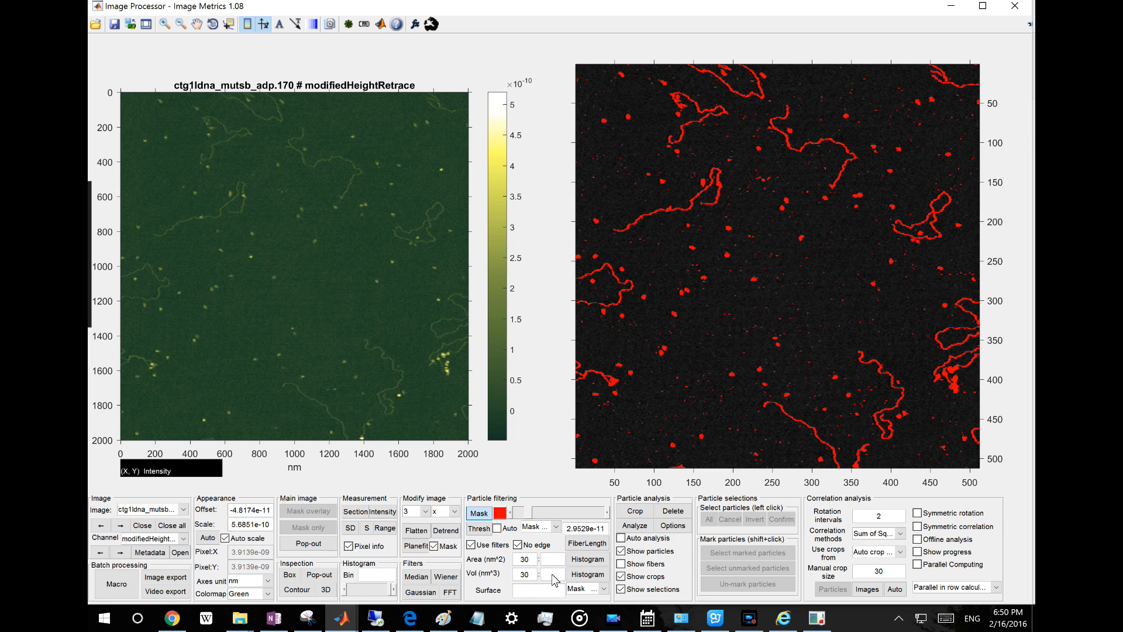
{"action": "left_click", "coordinate": [583, 576]}
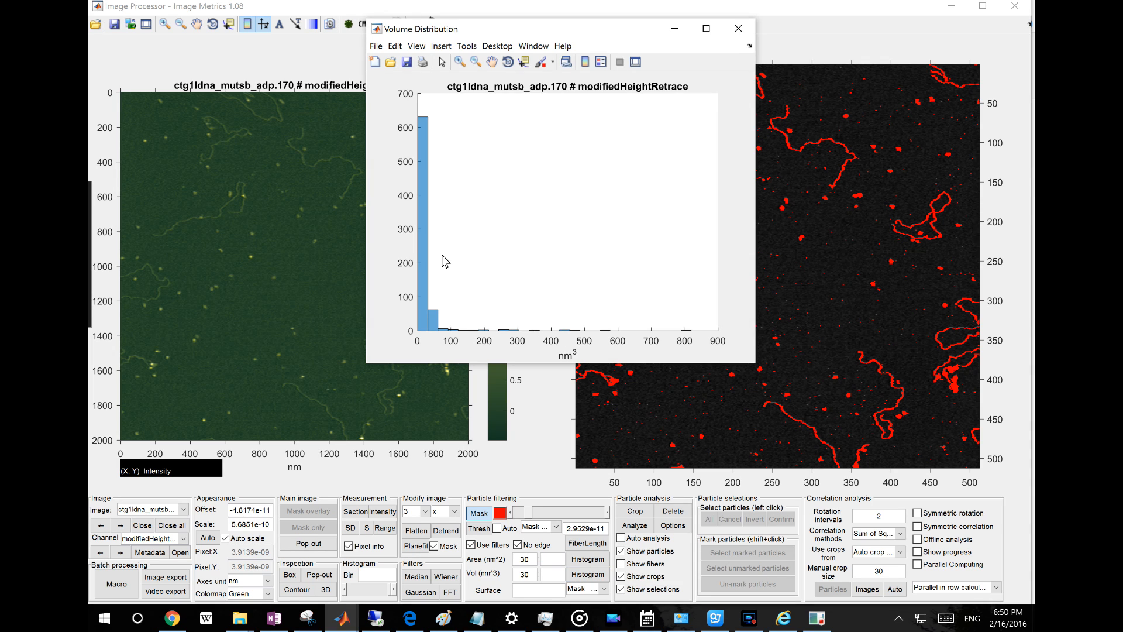
{"action": "left_click_drag", "start_coordinate": [565, 36], "coordinate": [363, 97]}
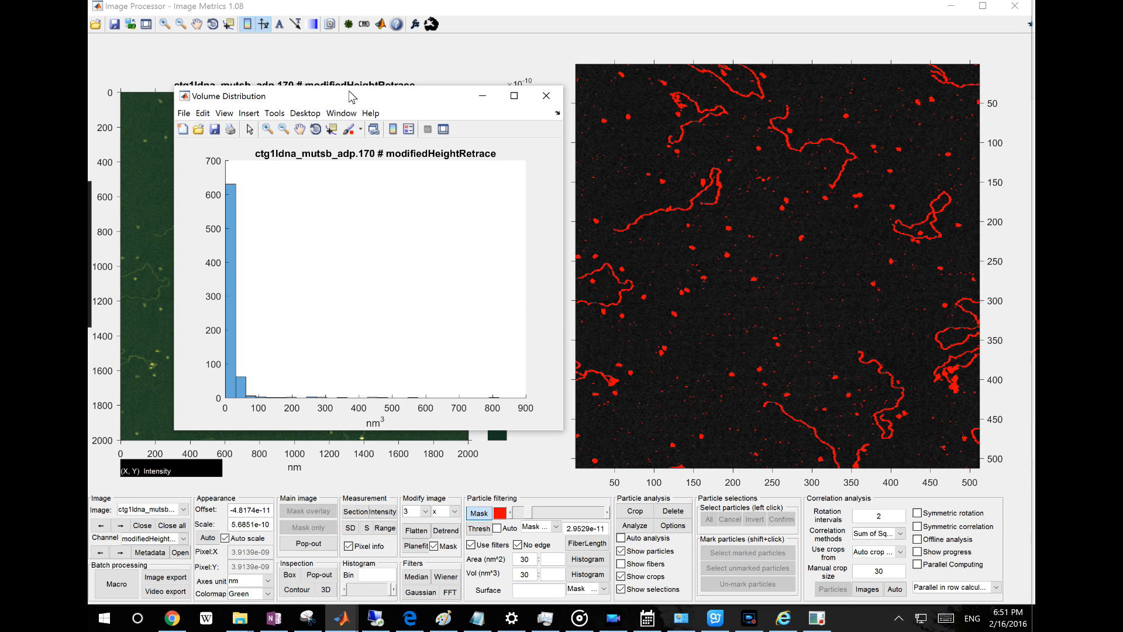
{"action": "left_click_drag", "start_coordinate": [351, 96], "coordinate": [393, 102]}
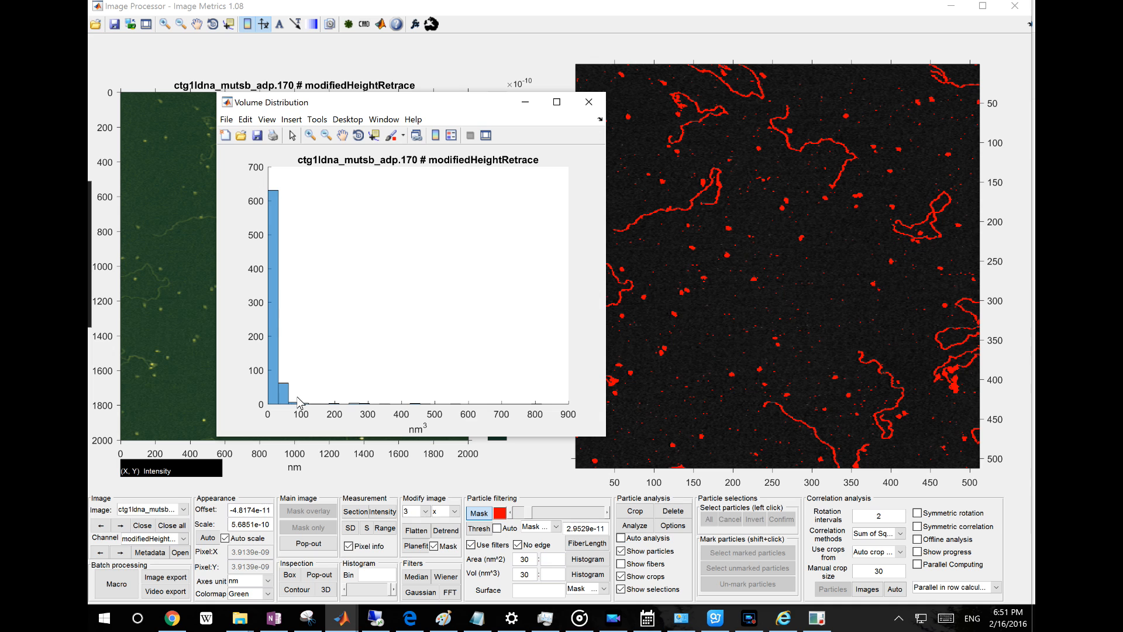
Try 90 and 100 bins for the volume histogram
{"action": "left_click", "coordinate": [376, 573]}
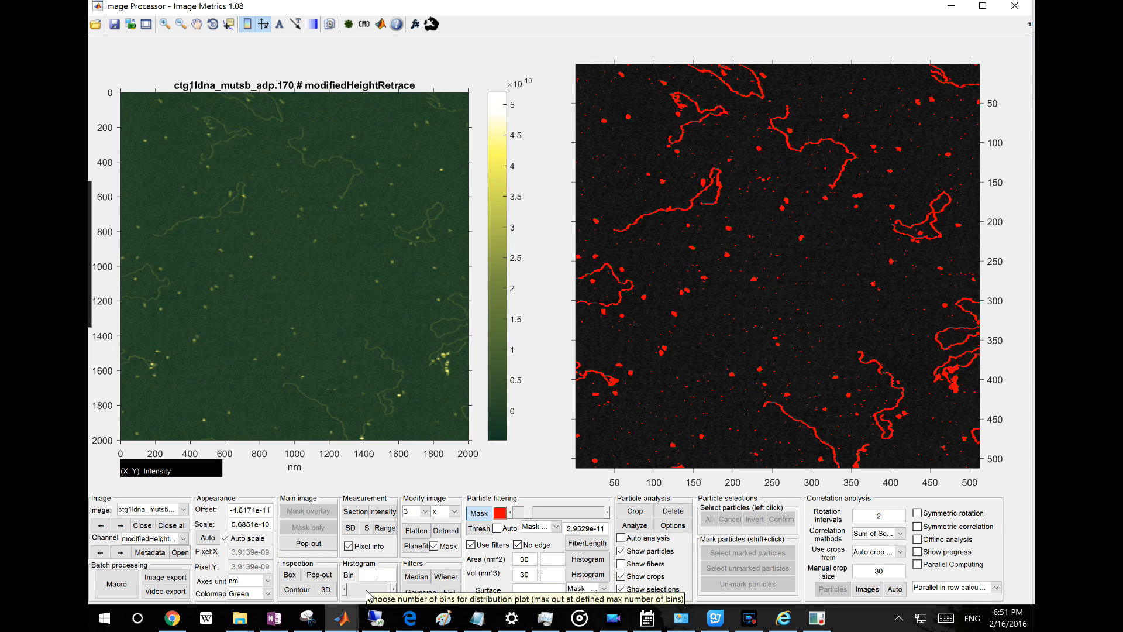
{"action": "left_click", "coordinate": [362, 590]}
{"action": "left_click", "coordinate": [362, 590]}
{"action": "left_click", "coordinate": [369, 590]}
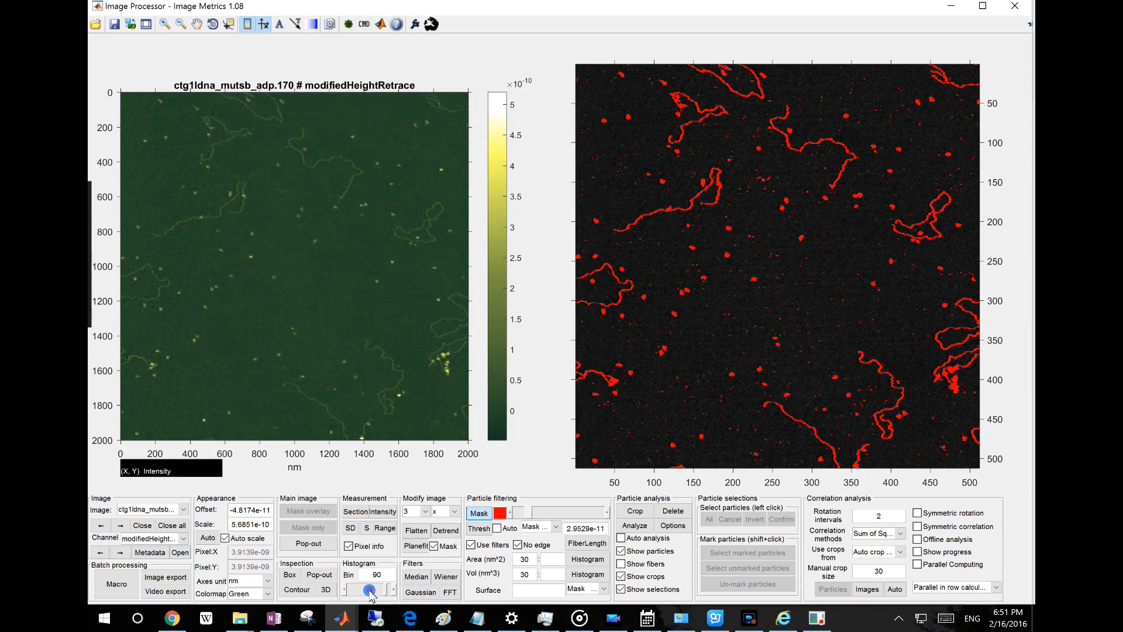
{"action": "left_click", "coordinate": [386, 589]}
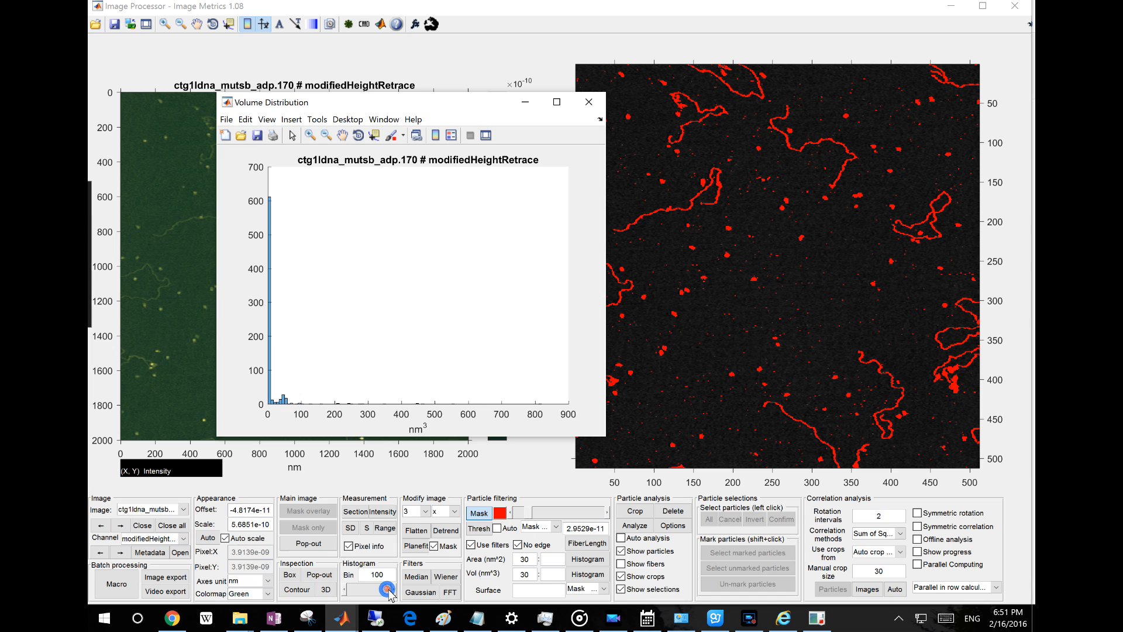
{"action": "left_click", "coordinate": [378, 591]}
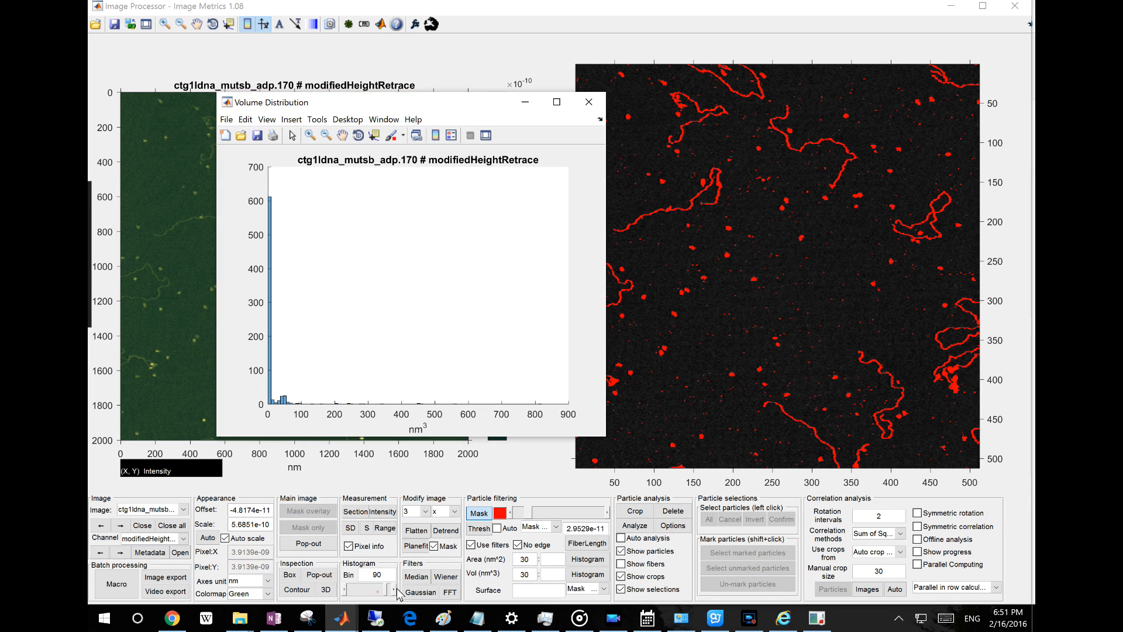
Set the histogram to 200 bins and zoom the volume plot in on the range up to about 85 nm³
{"action": "double_click", "coordinate": [381, 574]}
{"action": "key", "text": "Return"}
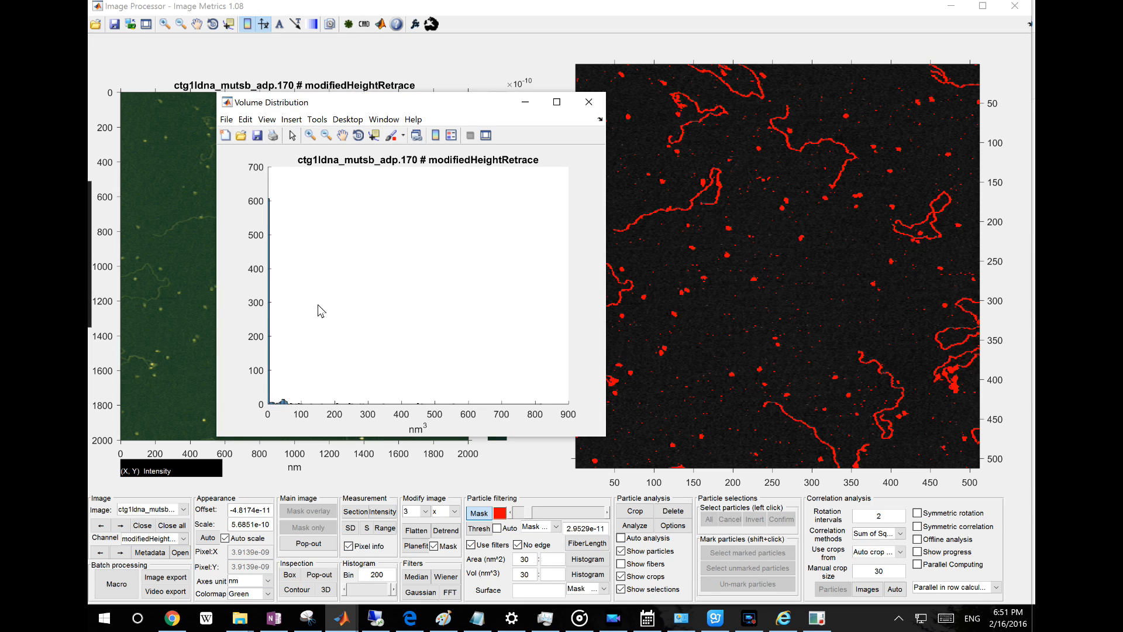
{"action": "left_click_drag", "start_coordinate": [436, 102], "coordinate": [515, 102]}
{"action": "left_click", "coordinate": [388, 135]}
{"action": "left_click_drag", "start_coordinate": [374, 371], "coordinate": [346, 417]}
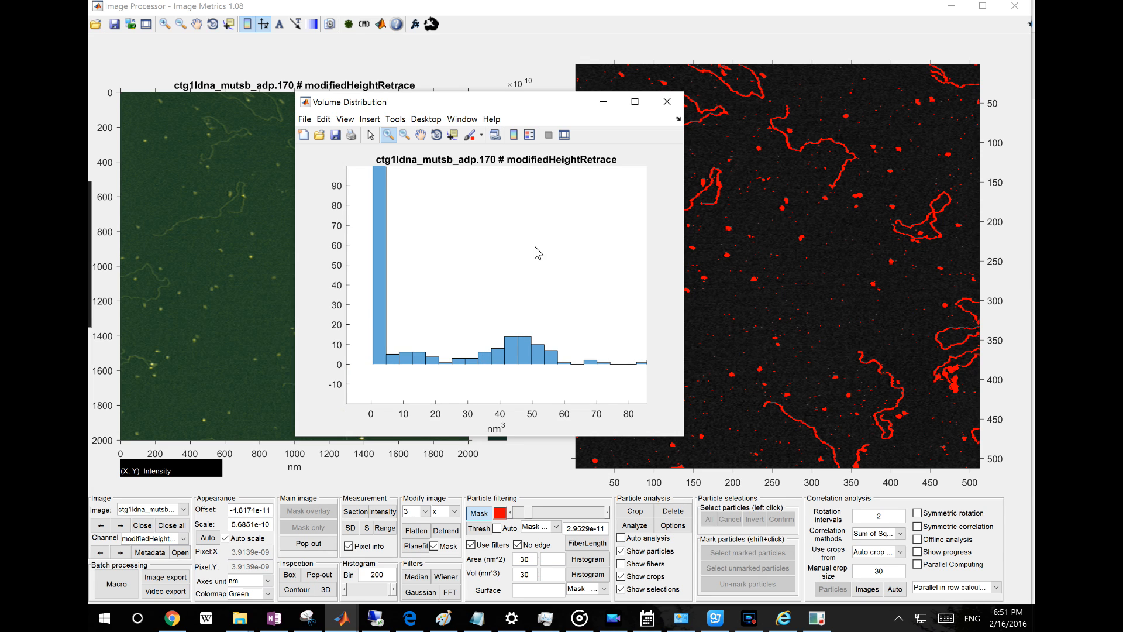
Use the histogram spot at about 22.487 nm³ as the minimum particle volume and minimize the plot window
{"action": "left_click", "coordinate": [388, 136]}
{"action": "right_click", "coordinate": [443, 289]}
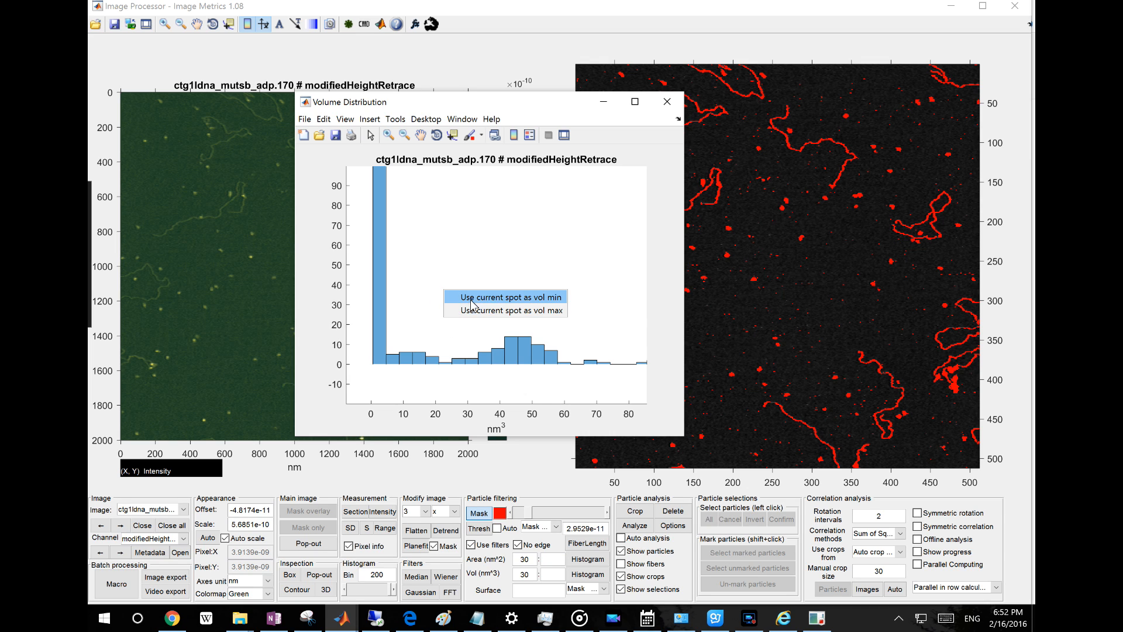
{"action": "left_click", "coordinate": [524, 299]}
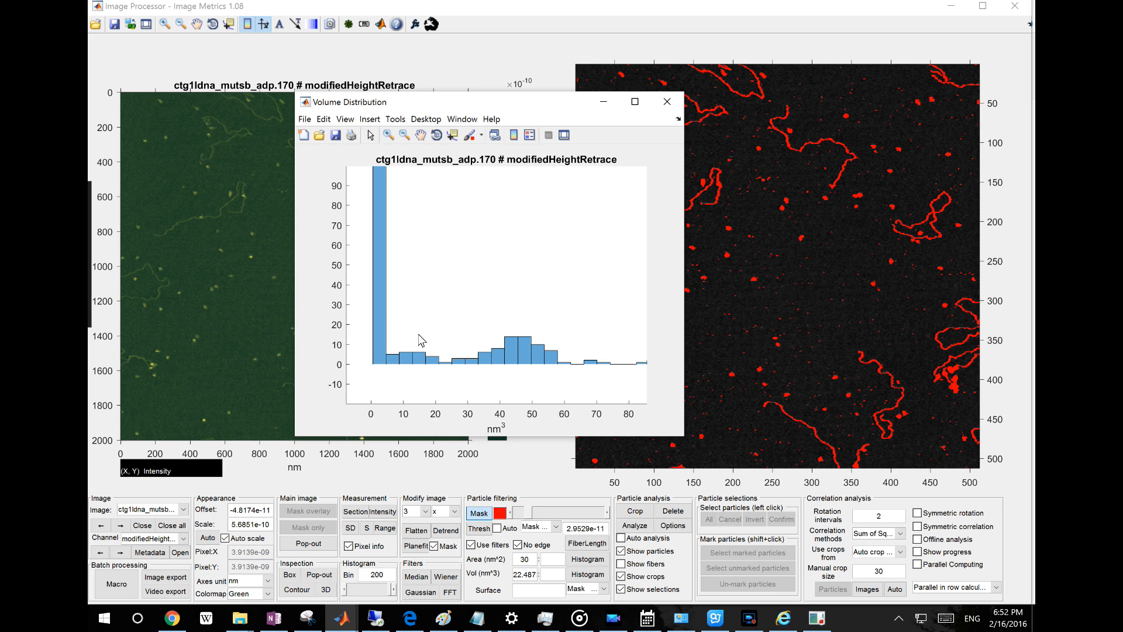
{"action": "left_click", "coordinate": [603, 109]}
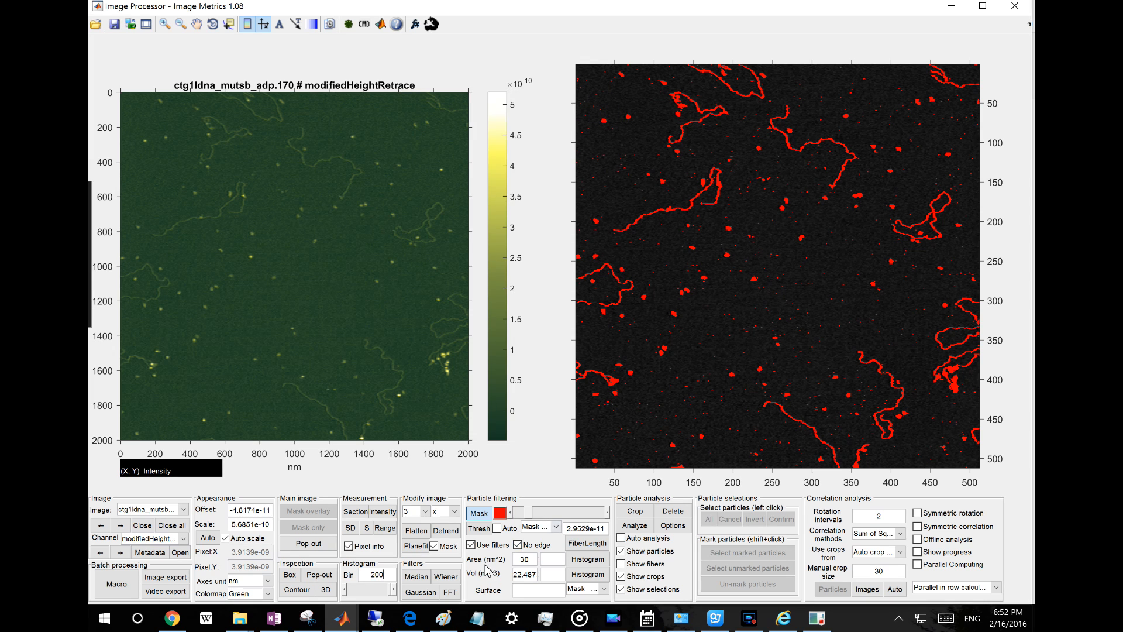
Threshold the image with the particle filters applied, using the 22.487 nm³ minimum volume
{"action": "left_click", "coordinate": [478, 529]}
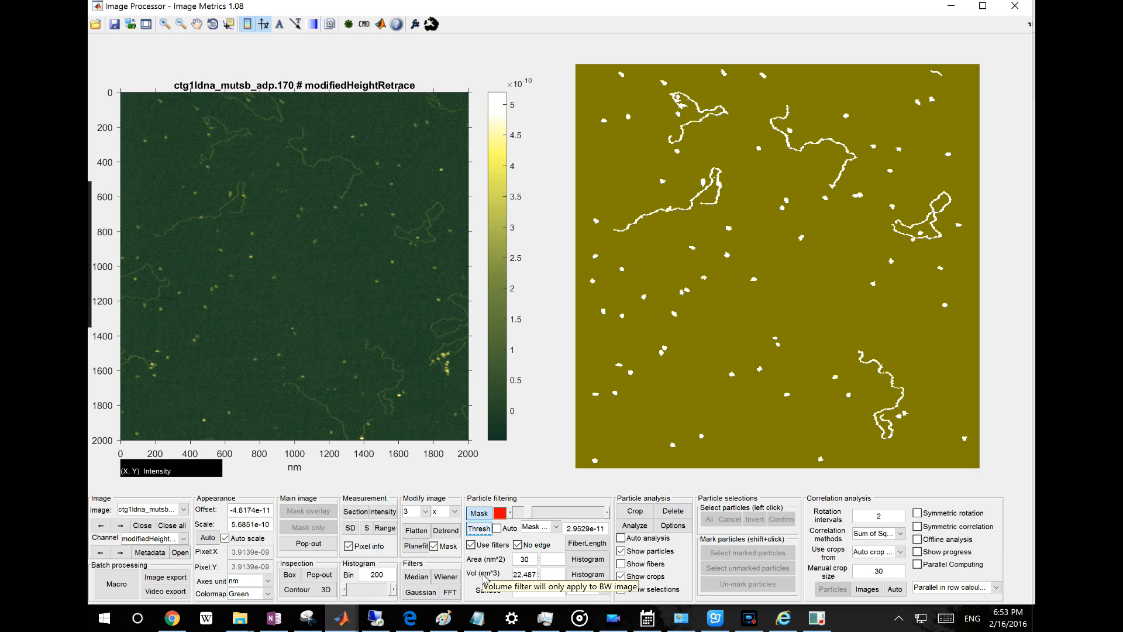
{"action": "left_click", "coordinate": [525, 574]}
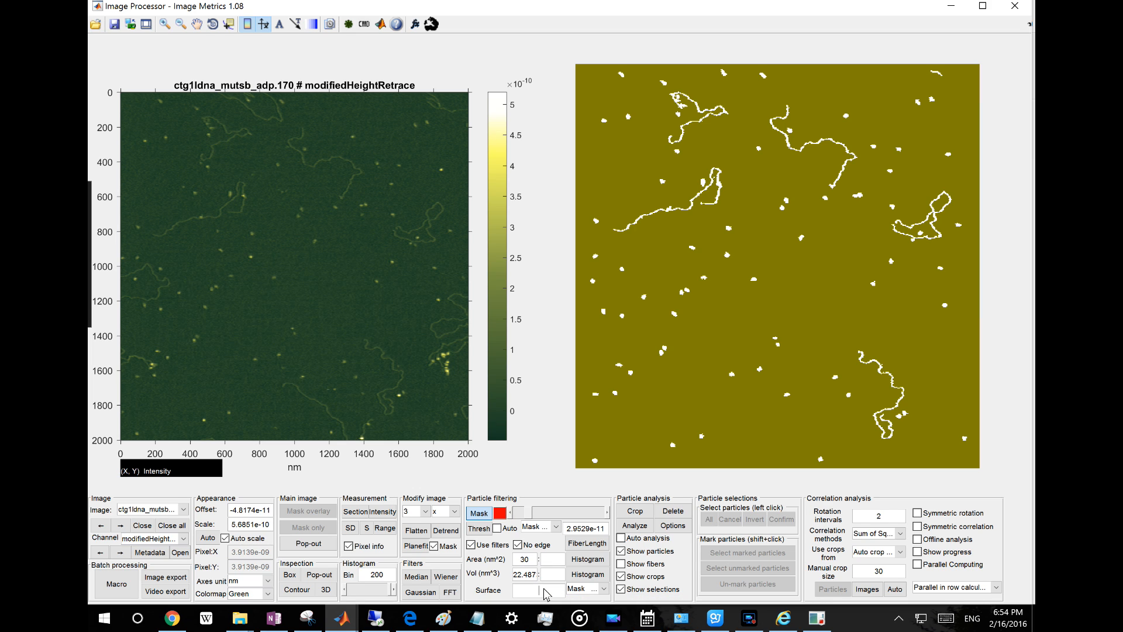
Set the surface height used for particle parameters to the mask height, 2.9529e-11
{"action": "left_click", "coordinate": [546, 592]}
{"action": "left_click", "coordinate": [583, 588]}
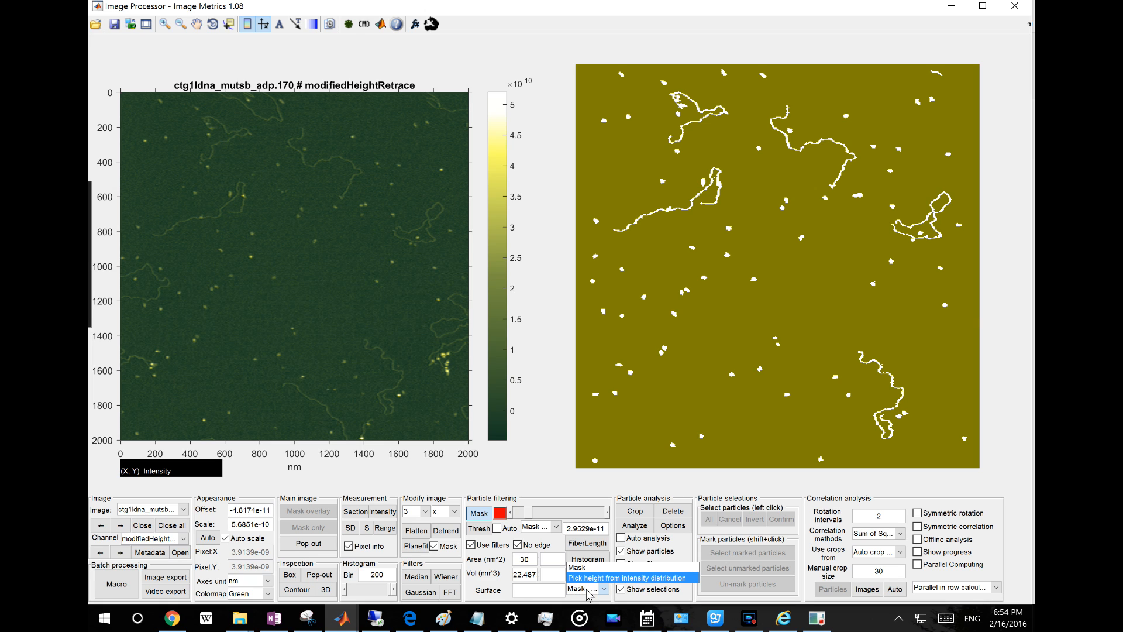
{"action": "left_click", "coordinate": [587, 593]}
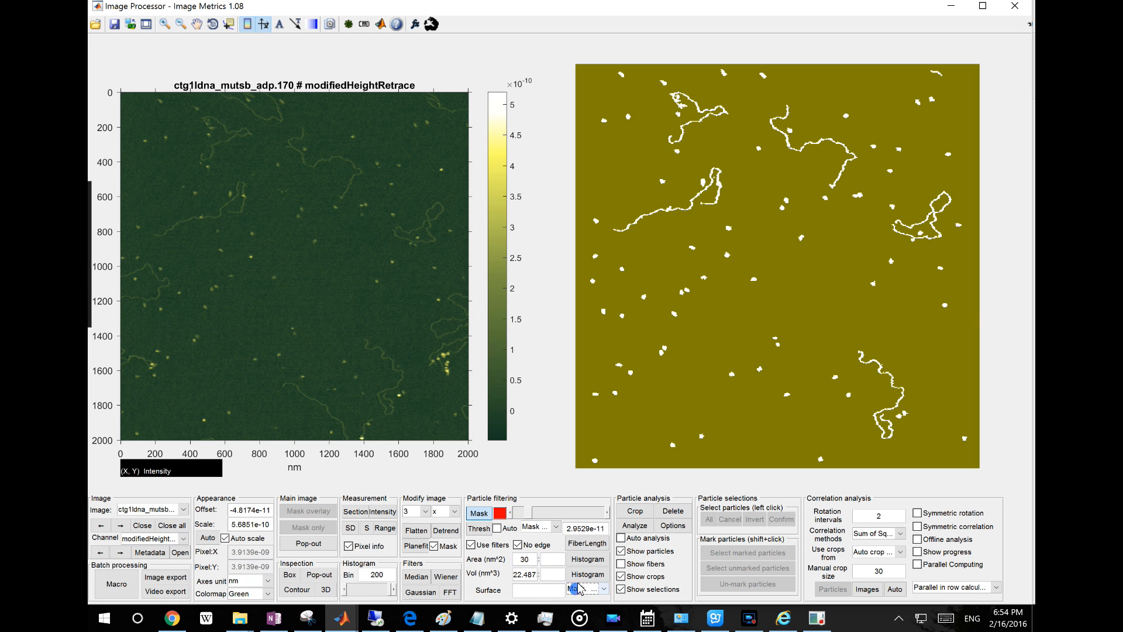
{"action": "left_click", "coordinate": [577, 588]}
{"action": "left_click", "coordinate": [585, 569]}
Choose to pick the surface height from the intensity distribution and zoom its plot horizontally on the main peak
{"action": "left_click", "coordinate": [584, 589]}
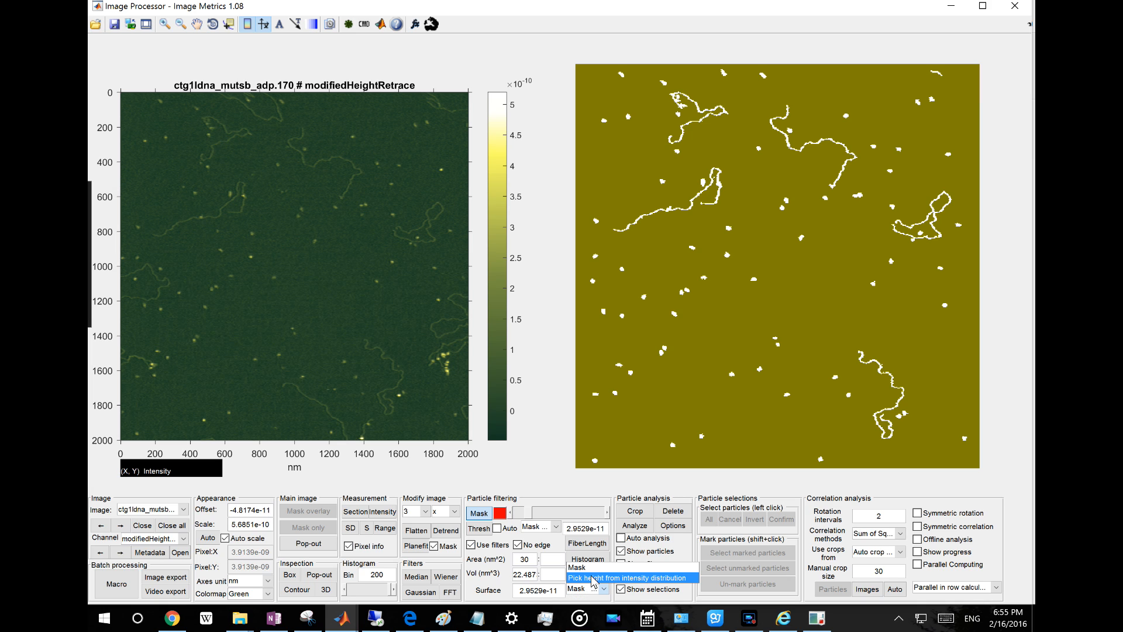
{"action": "left_click", "coordinate": [592, 579]}
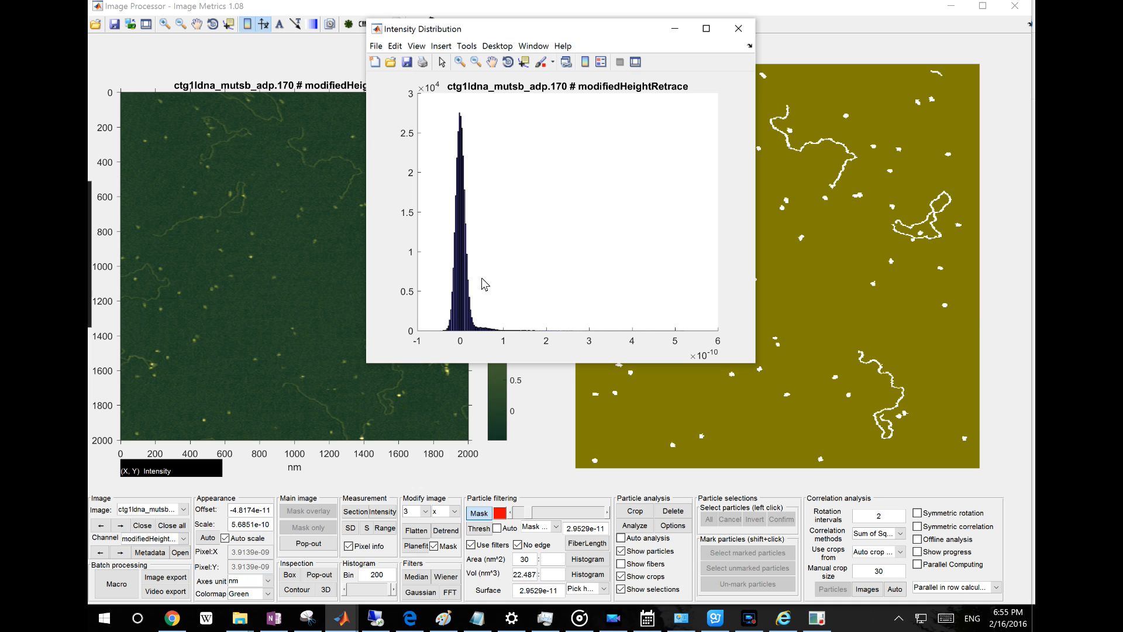
{"action": "left_click", "coordinate": [459, 62]}
{"action": "right_click", "coordinate": [522, 191]}
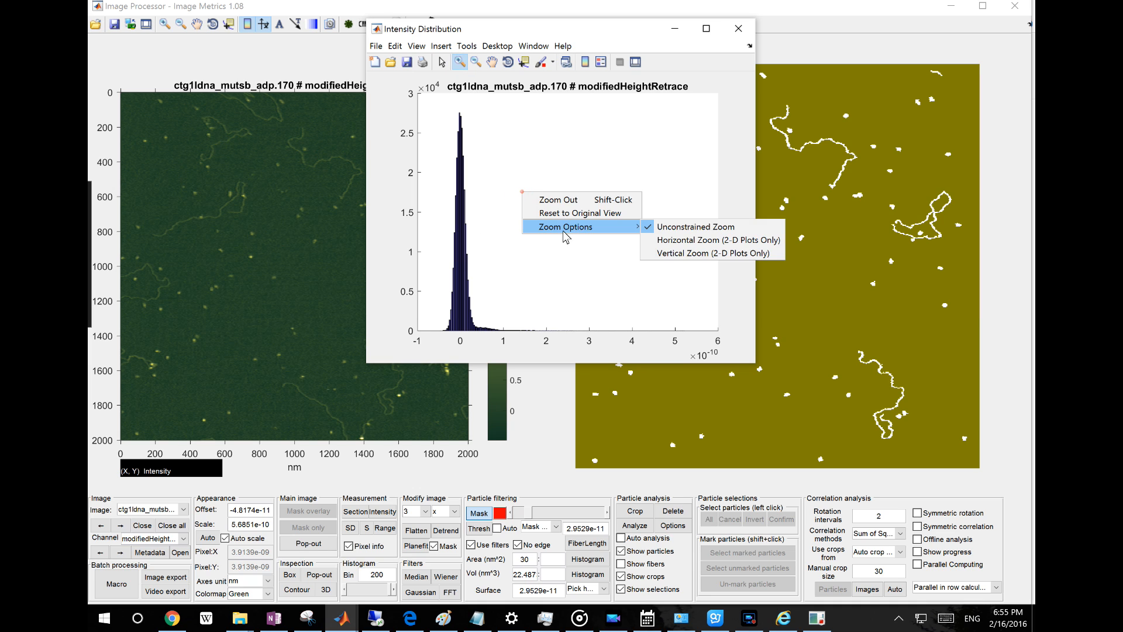
{"action": "left_click", "coordinate": [659, 240]}
{"action": "left_click_drag", "start_coordinate": [447, 232], "coordinate": [512, 233]}
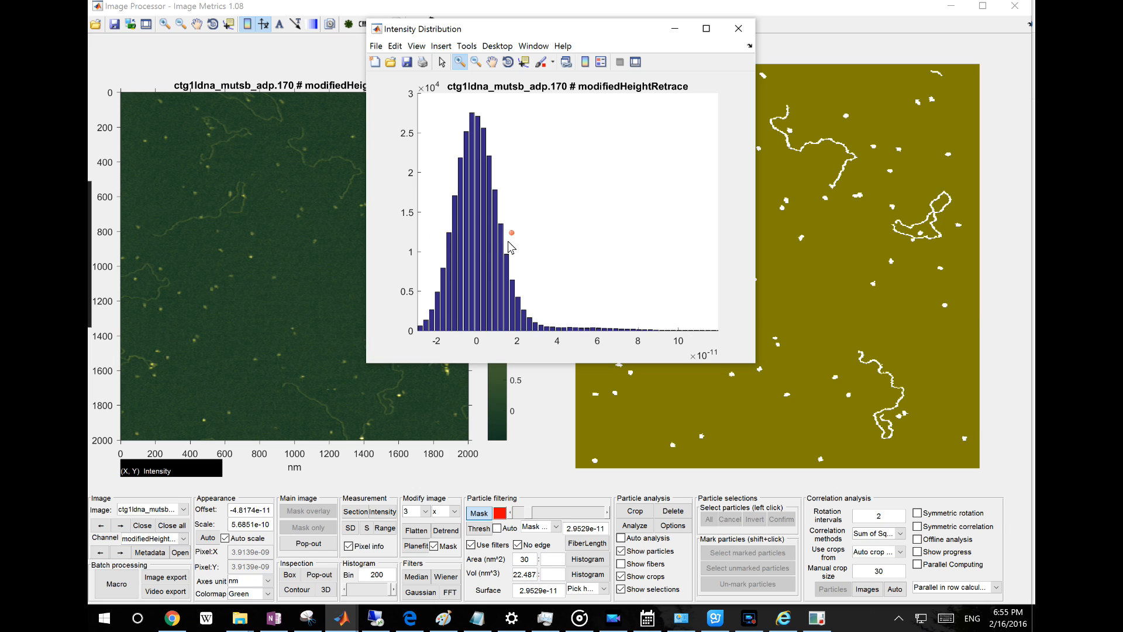
{"action": "left_click", "coordinate": [462, 62]}
Use the spot just beyond the intensity peak's upper tail, about 3.5966e-11, as the surface height
{"action": "left_click", "coordinate": [549, 295]}
{"action": "right_click", "coordinate": [550, 295]}
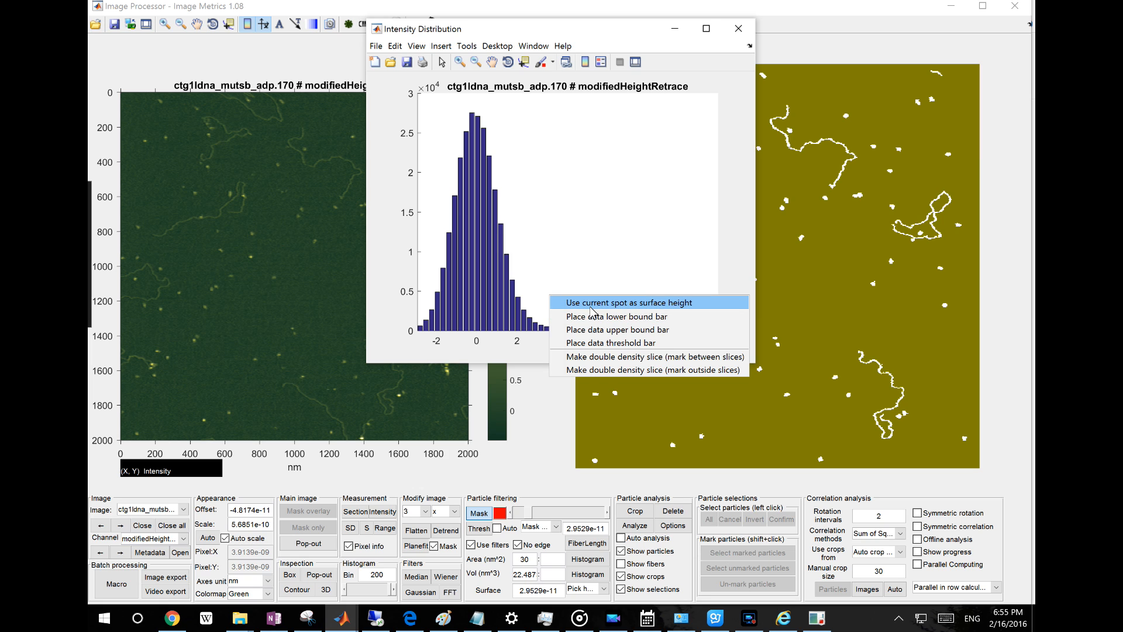
{"action": "left_click", "coordinate": [621, 301]}
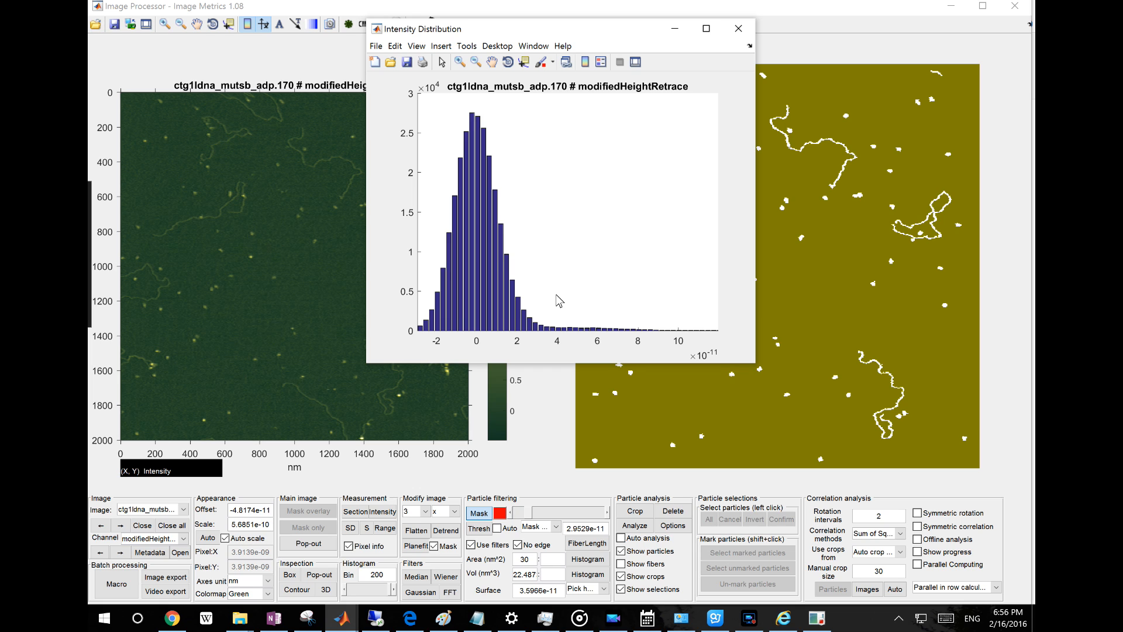
Use the centre of the intensity peak, about -3.0149e-13, as the surface height and put the distribution window out of the way
{"action": "right_click", "coordinate": [477, 152]}
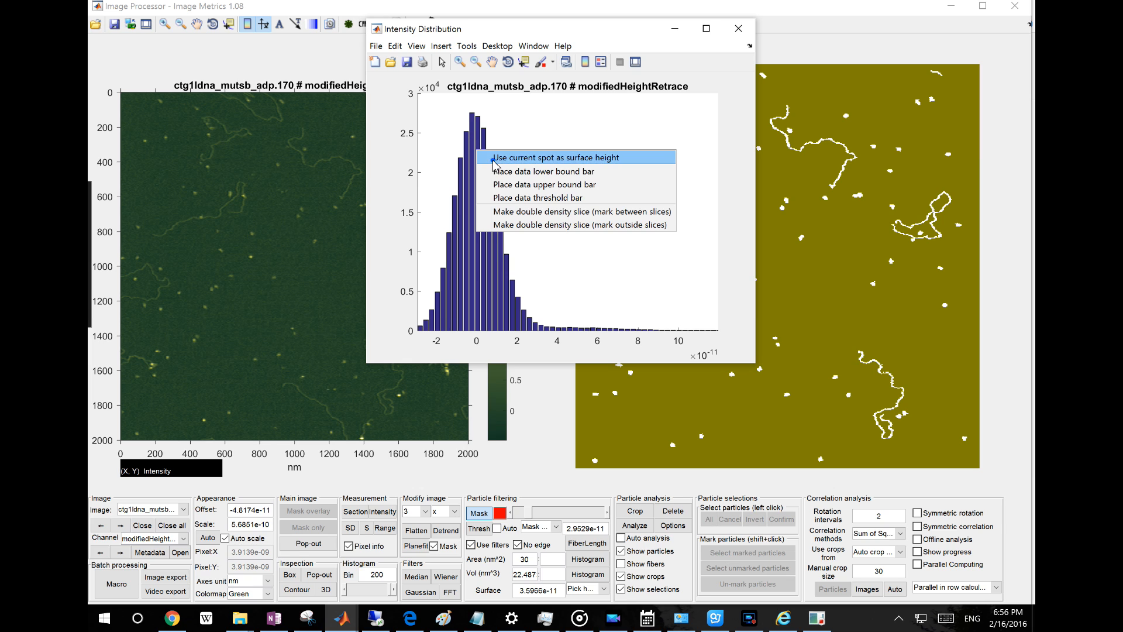
{"action": "left_click", "coordinate": [493, 159]}
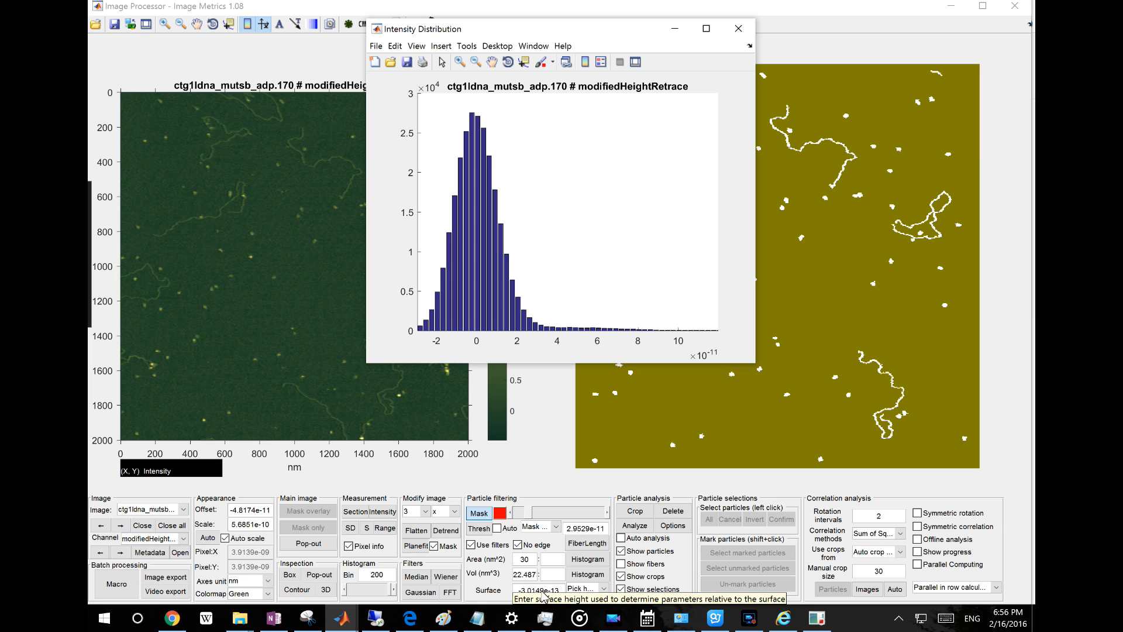
{"action": "left_click_drag", "start_coordinate": [640, 28], "coordinate": [476, 45]}
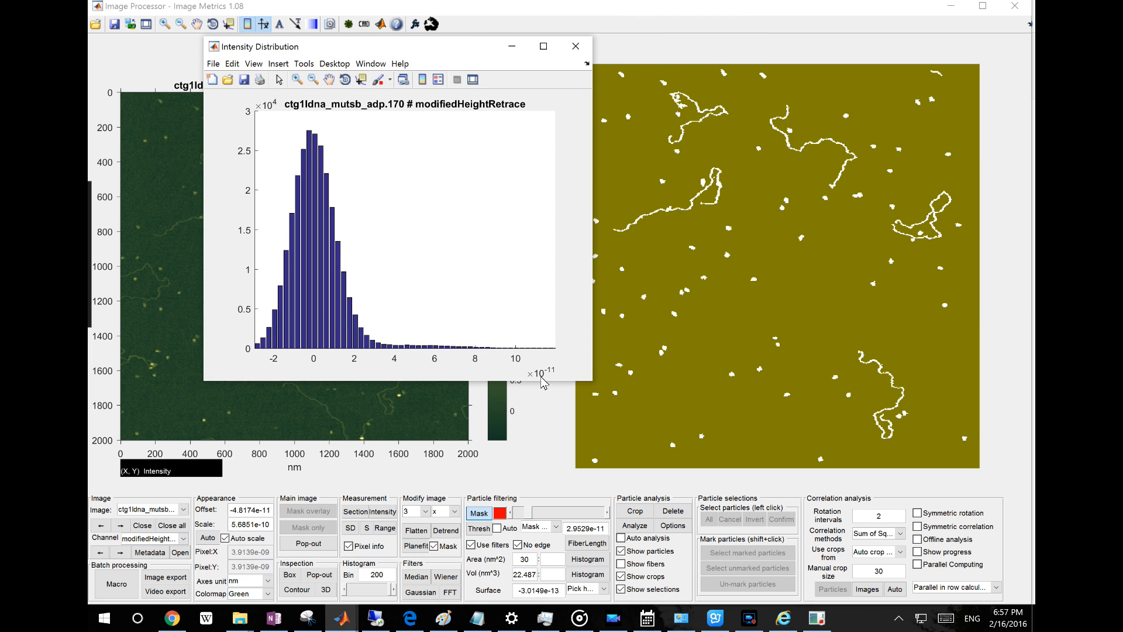
{"action": "left_click", "coordinate": [551, 446]}
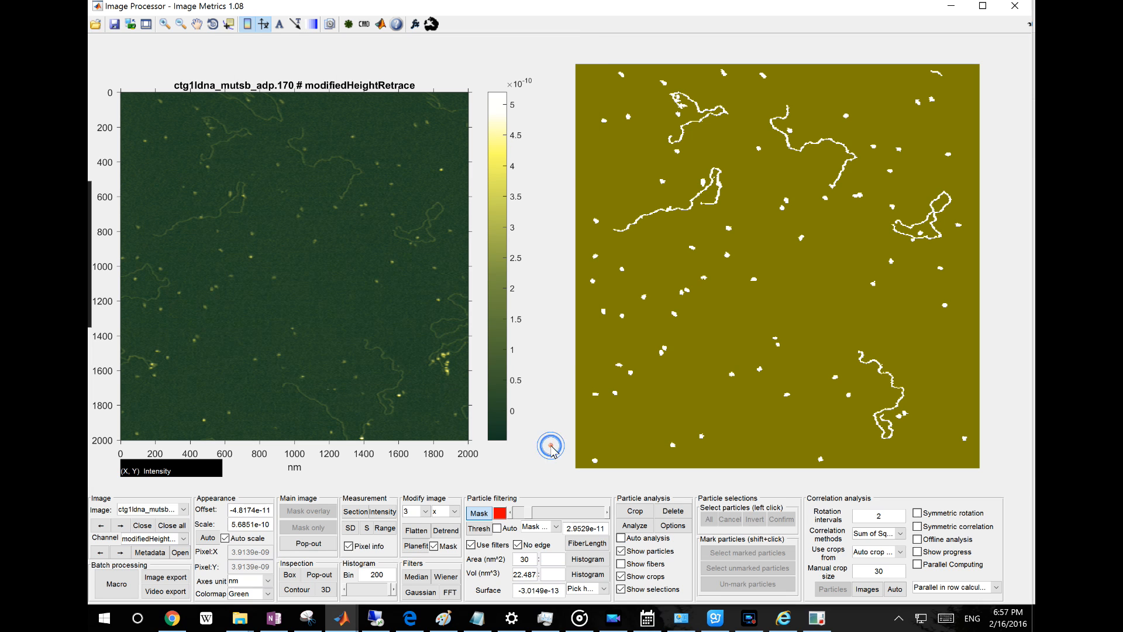
Threshold the image by Distribution, placing the height cut-off at about 0.096 nm, and accept the segmentation
{"action": "left_click", "coordinate": [532, 528]}
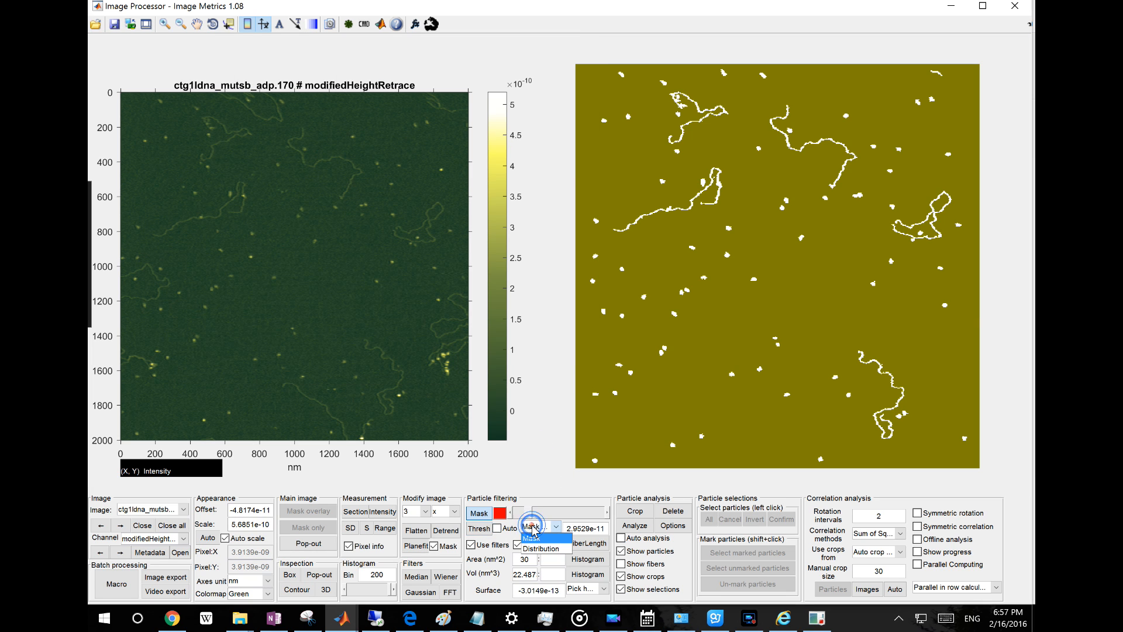
{"action": "left_click", "coordinate": [547, 551]}
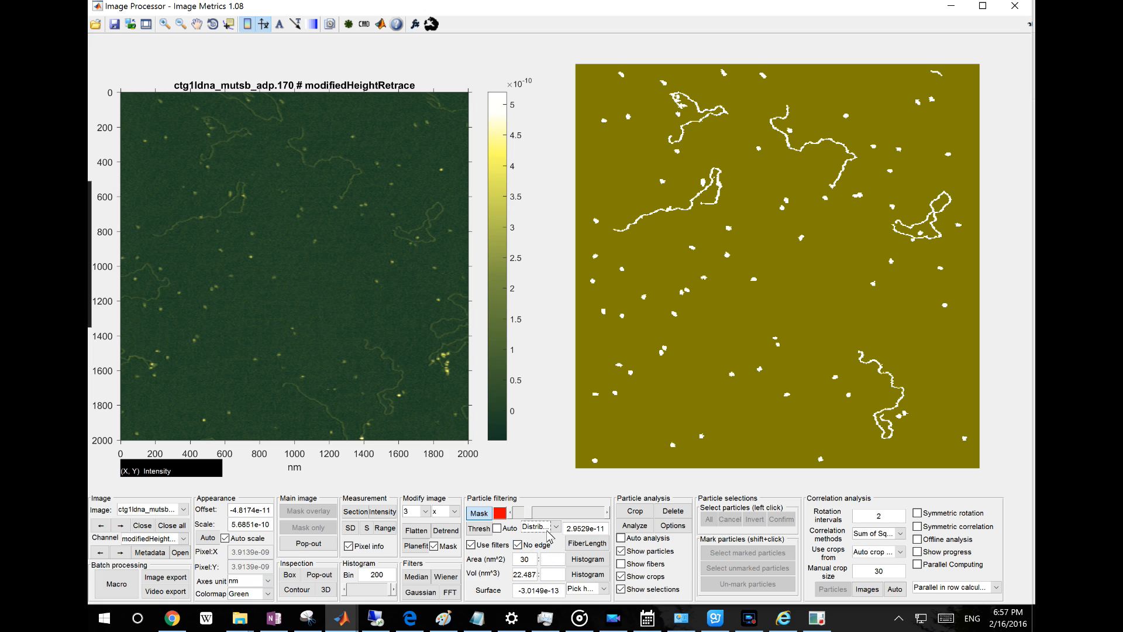
{"action": "left_click", "coordinate": [478, 527]}
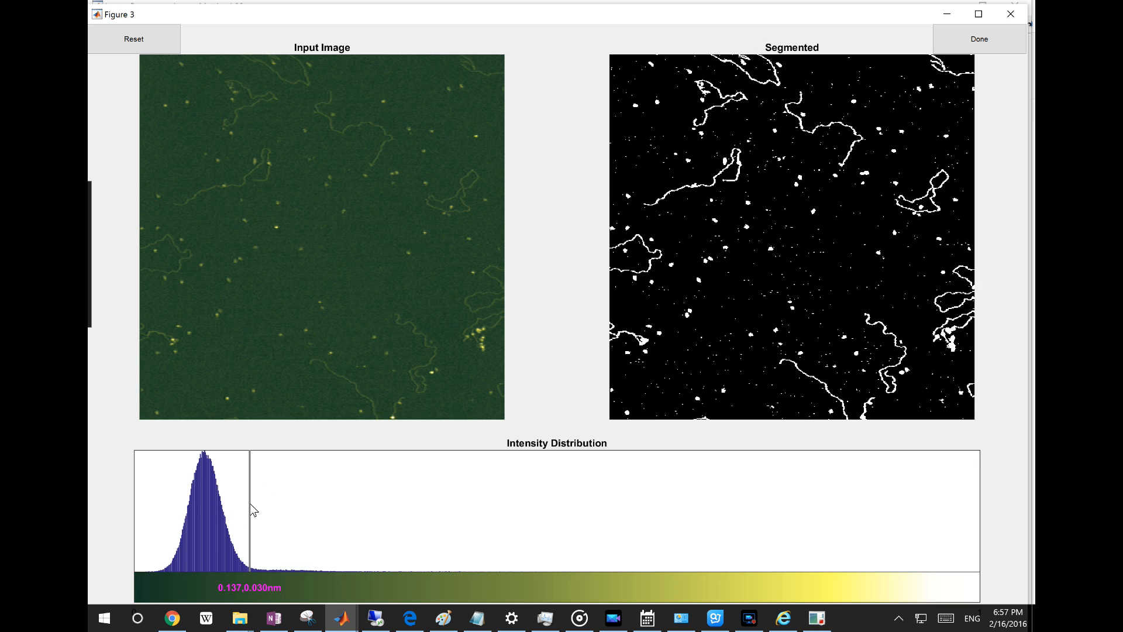
{"action": "left_click_drag", "start_coordinate": [250, 507], "coordinate": [280, 507]}
{"action": "mouse_move", "coordinate": [367, 513]}
{"action": "left_mouse_down"}
{"action": "mouse_move", "coordinate": [305, 524]}
{"action": "mouse_move", "coordinate": [521, 524]}
{"action": "mouse_move", "coordinate": [245, 523]}
{"action": "mouse_move", "coordinate": [346, 531]}
{"action": "left_mouse_up"}
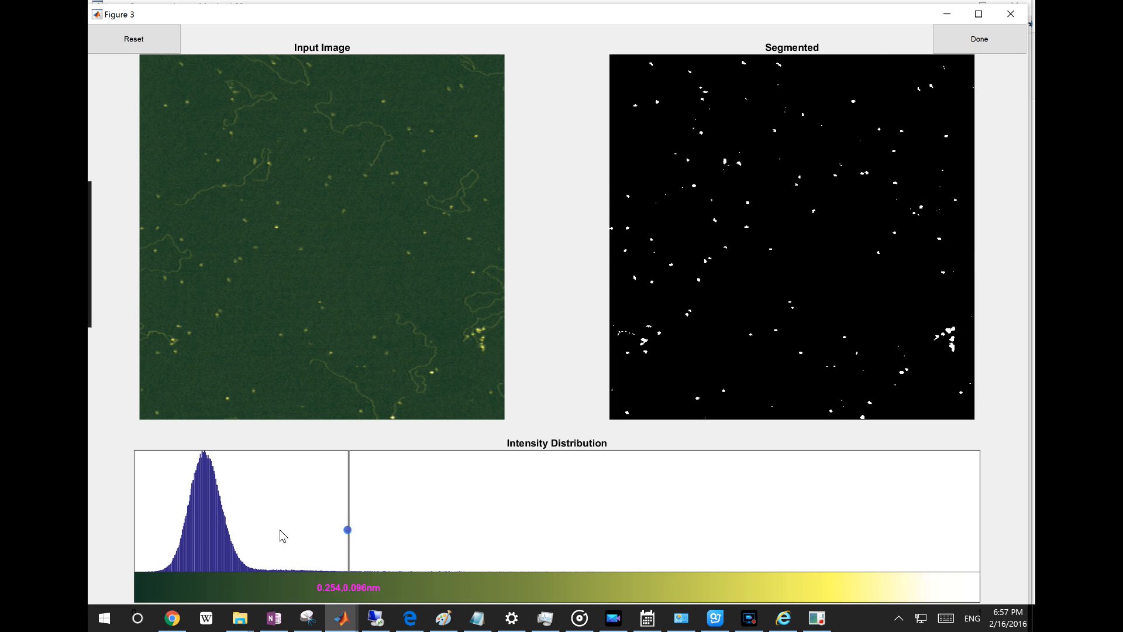
{"action": "left_click", "coordinate": [263, 530]}
{"action": "left_click", "coordinate": [971, 49]}
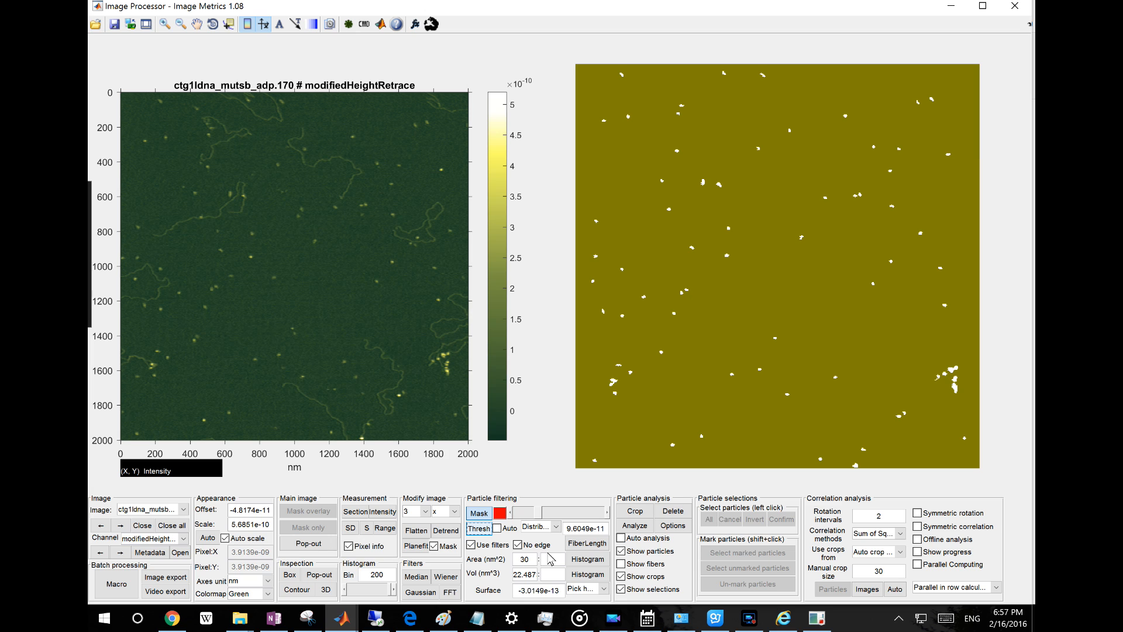
Lower the mask threshold to 3.3513e-11 so that the mask covers the DNA strands as well as the proteins
{"action": "left_click", "coordinate": [525, 513]}
{"action": "left_click", "coordinate": [525, 514]}
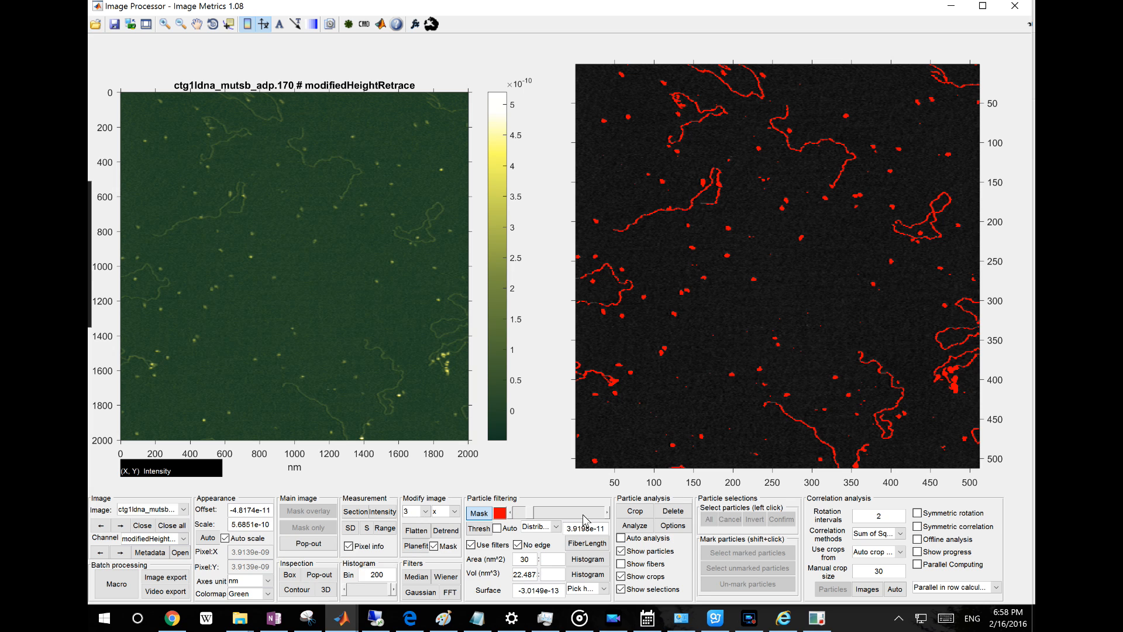
{"action": "left_click", "coordinate": [515, 514]}
{"action": "left_click", "coordinate": [605, 513]}
{"action": "left_click", "coordinate": [605, 513]}
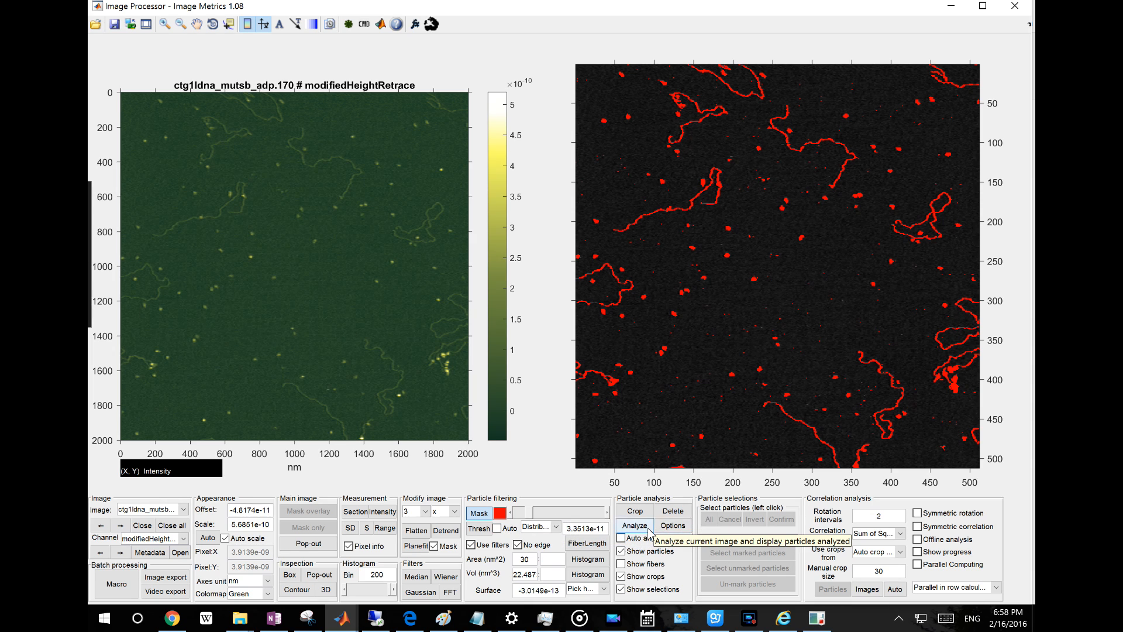
Choose all particle parameters for calculation in the analysis options and accept erasing the existing analysis
{"action": "left_click", "coordinate": [678, 526]}
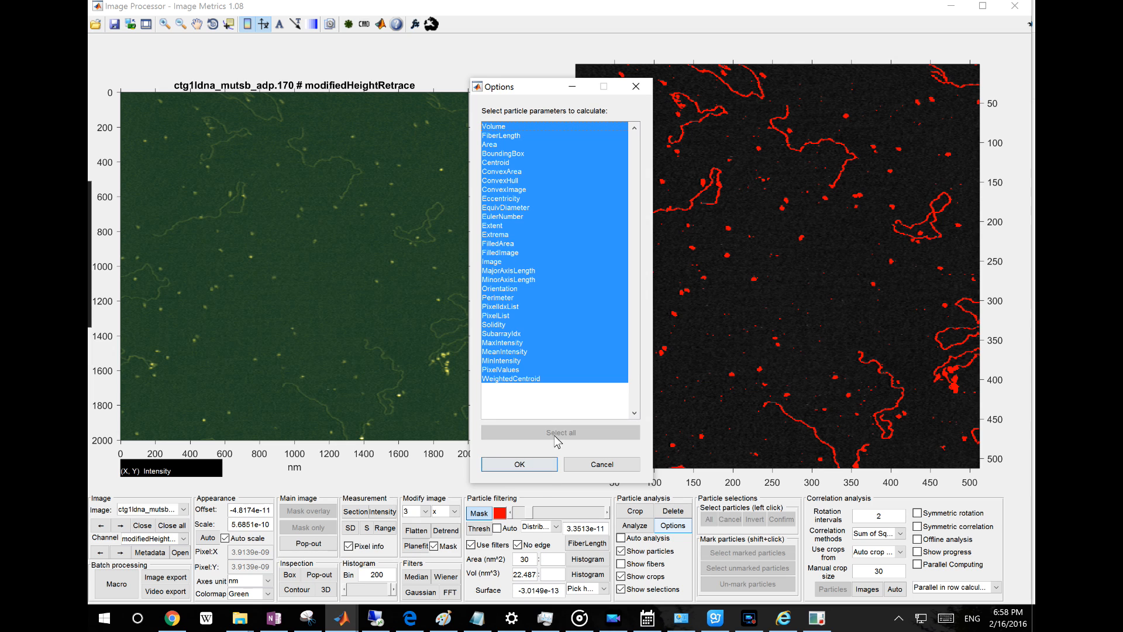
{"action": "left_click", "coordinate": [542, 467]}
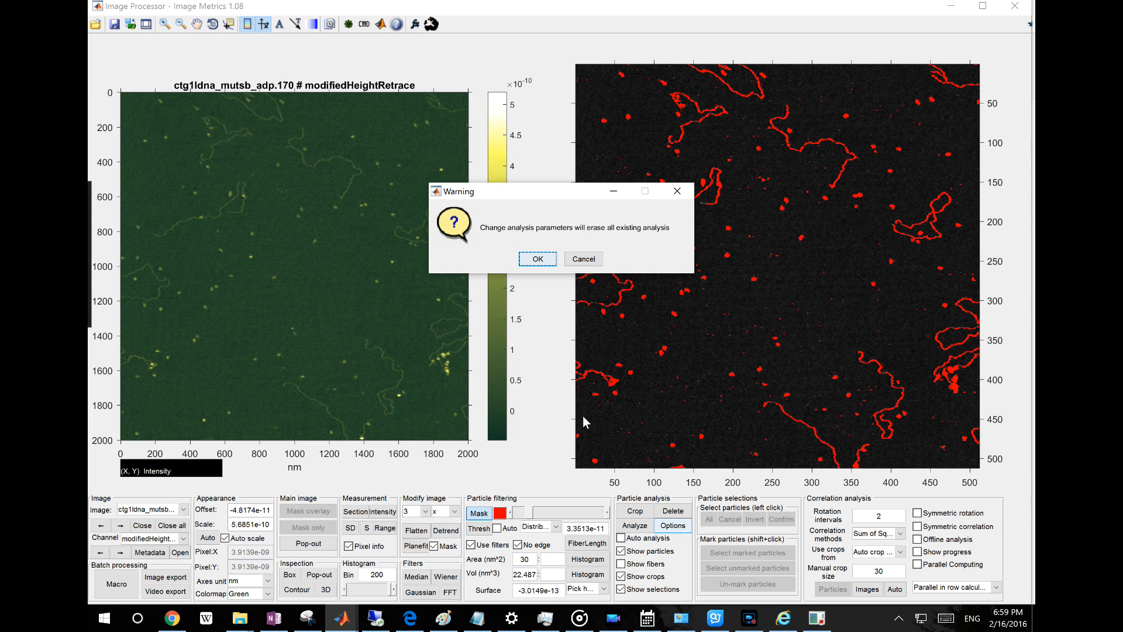
{"action": "left_click", "coordinate": [535, 259]}
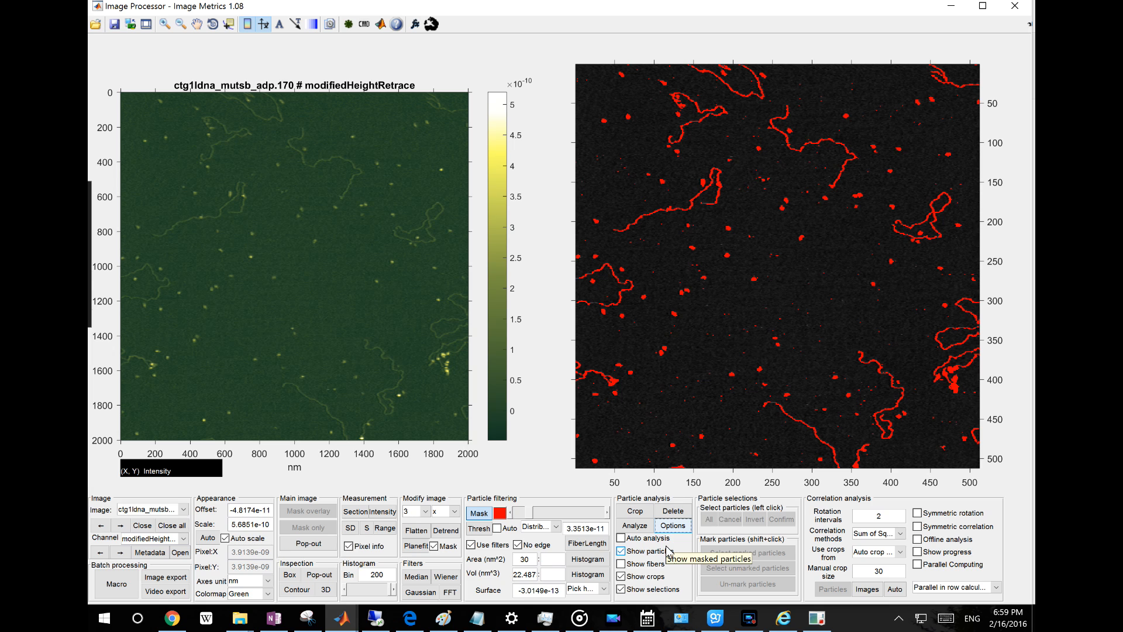
Leave the distribution segmentation, set the threshold method to Mask and analyze the particles of the current image
{"action": "left_click", "coordinate": [639, 528]}
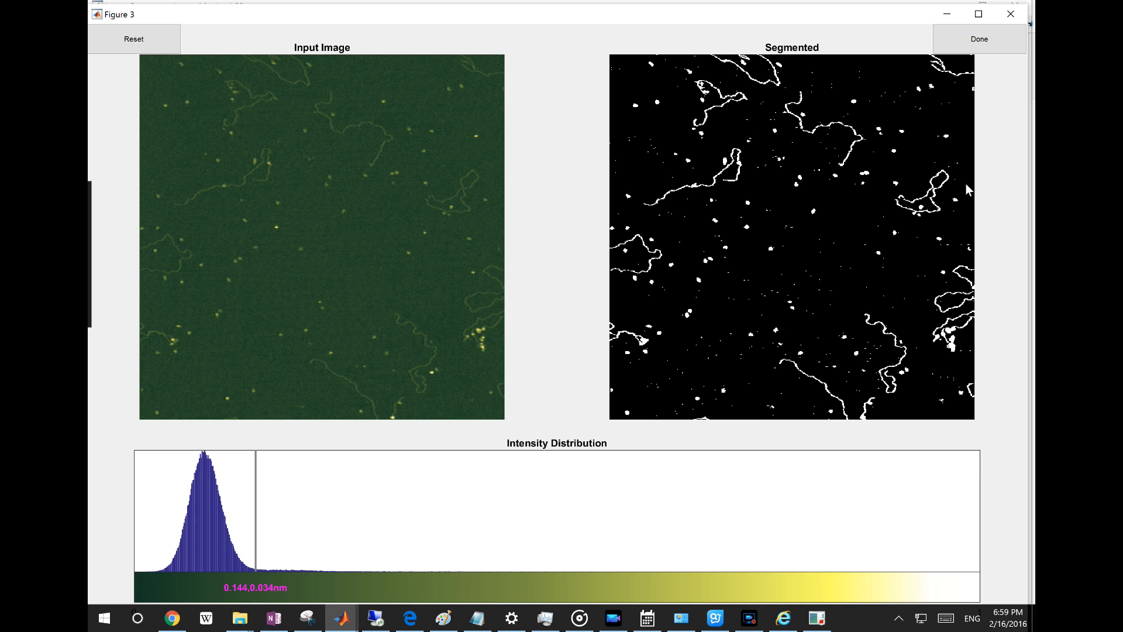
{"action": "left_click", "coordinate": [1015, 35]}
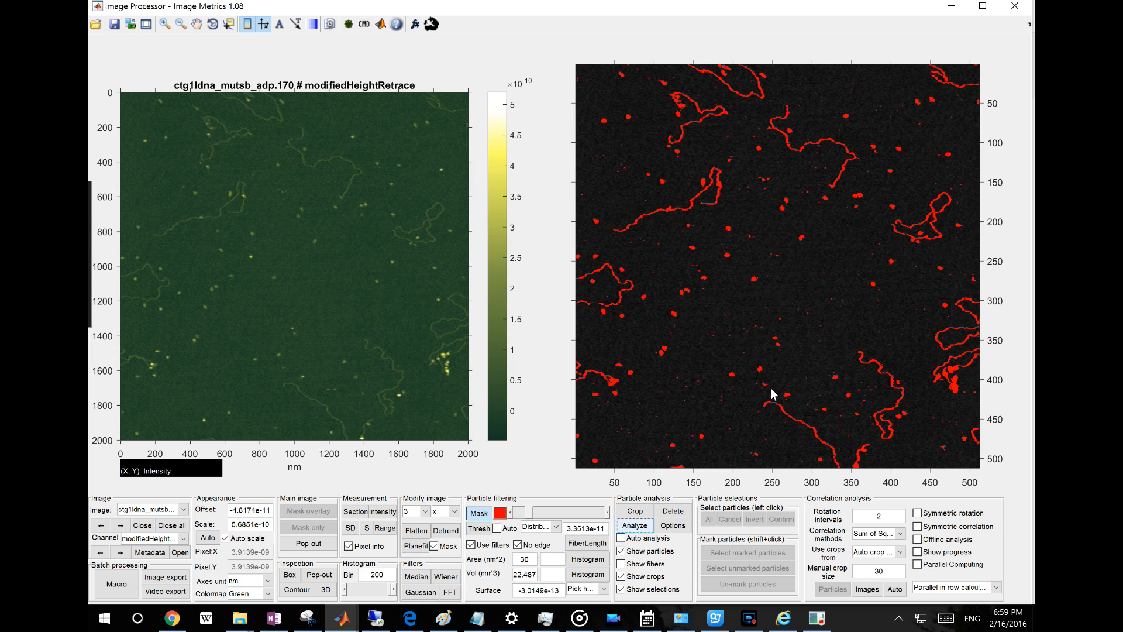
{"action": "left_click", "coordinate": [537, 526]}
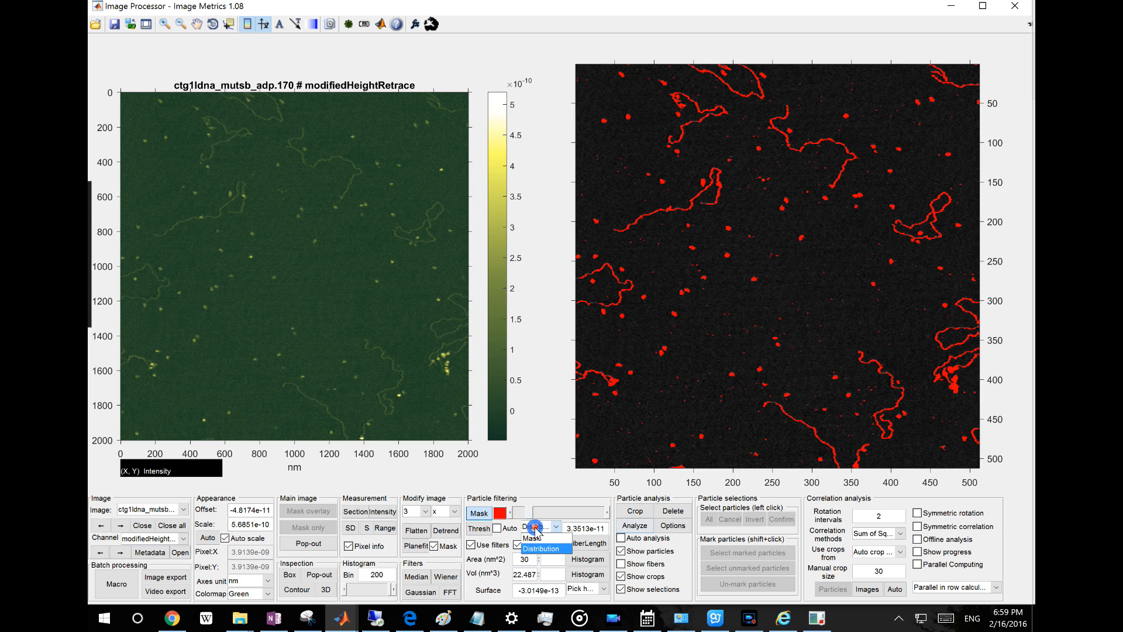
{"action": "left_click", "coordinate": [533, 538]}
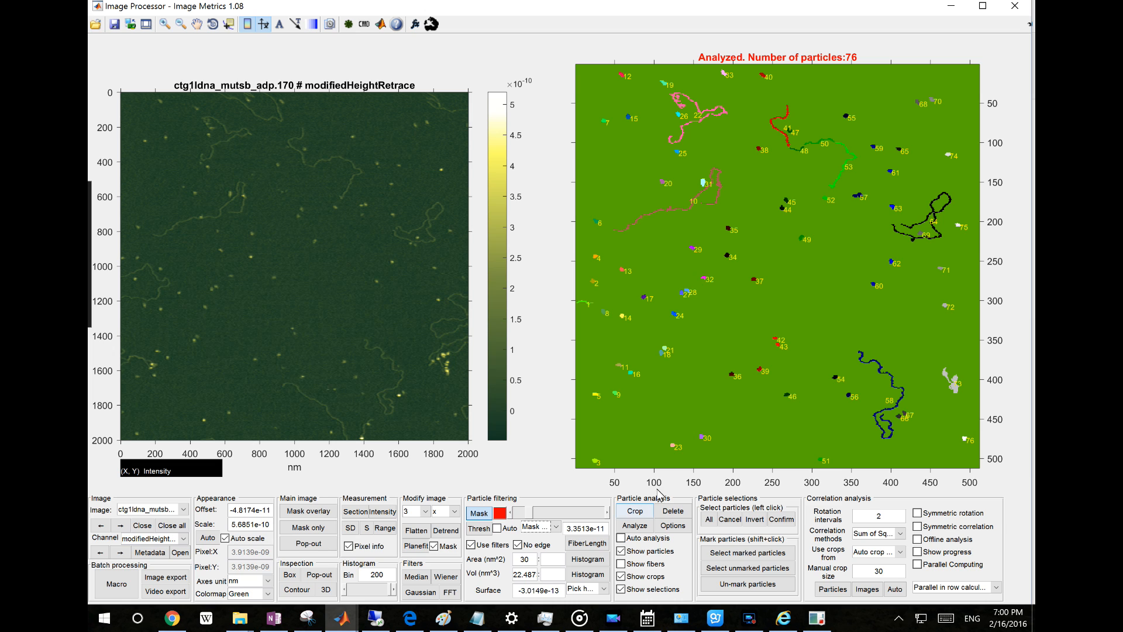
Hide the selection labels and show the fiber traces on the analyzed image, both without and with the masked particles
{"action": "left_click", "coordinate": [650, 552]}
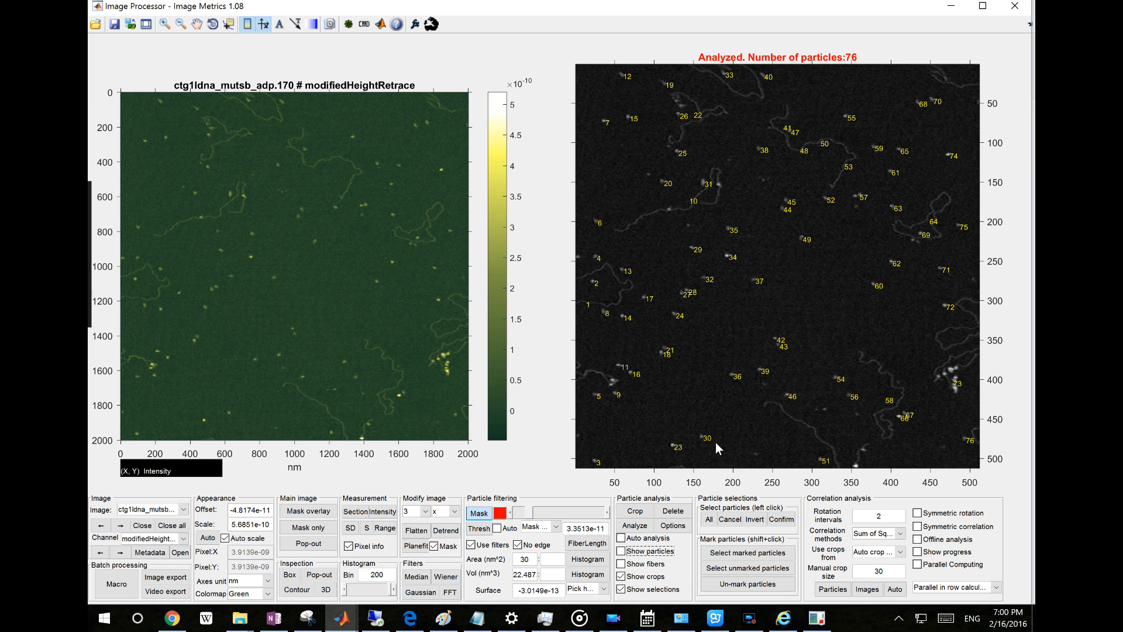
{"action": "left_click", "coordinate": [651, 589]}
{"action": "left_click", "coordinate": [651, 590]}
{"action": "left_click", "coordinate": [653, 591]}
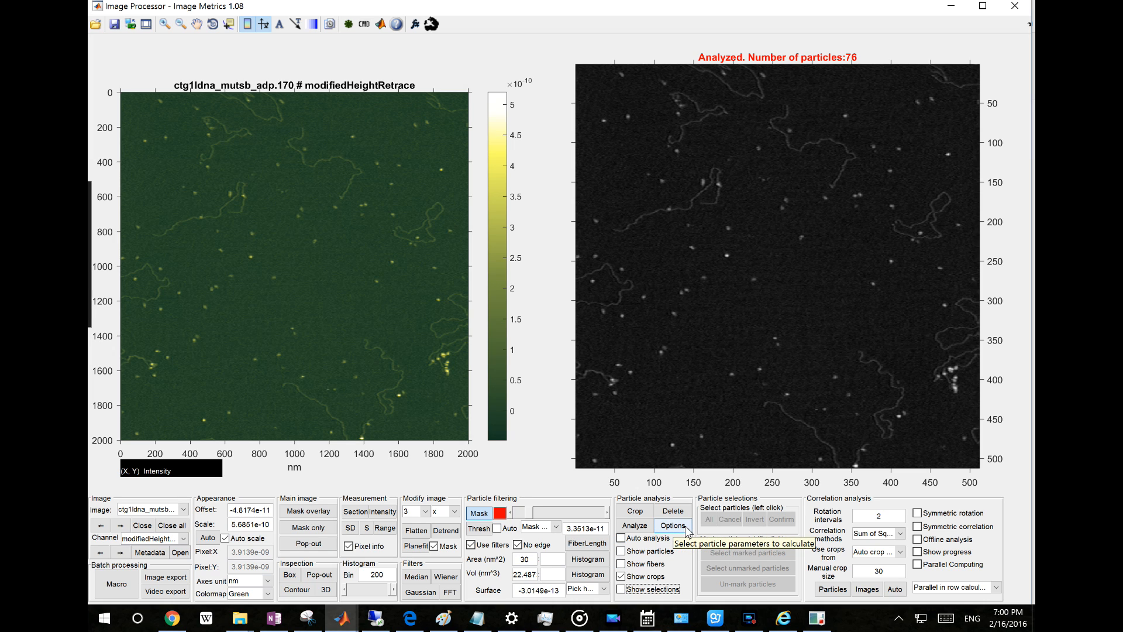
{"action": "left_click", "coordinate": [662, 565]}
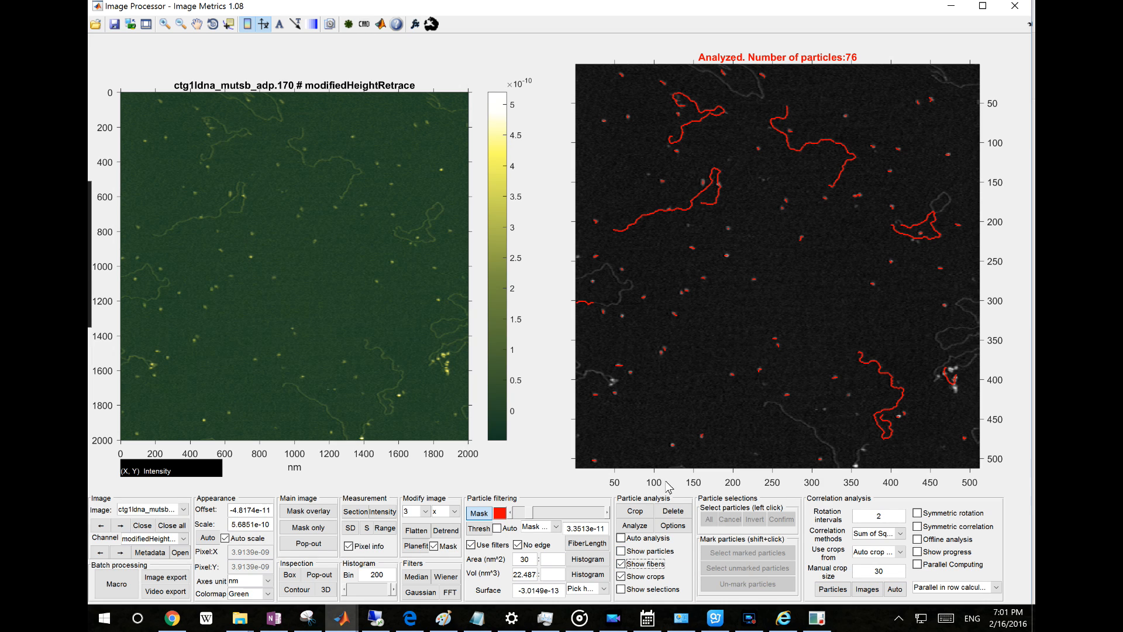
{"action": "left_click", "coordinate": [650, 550]}
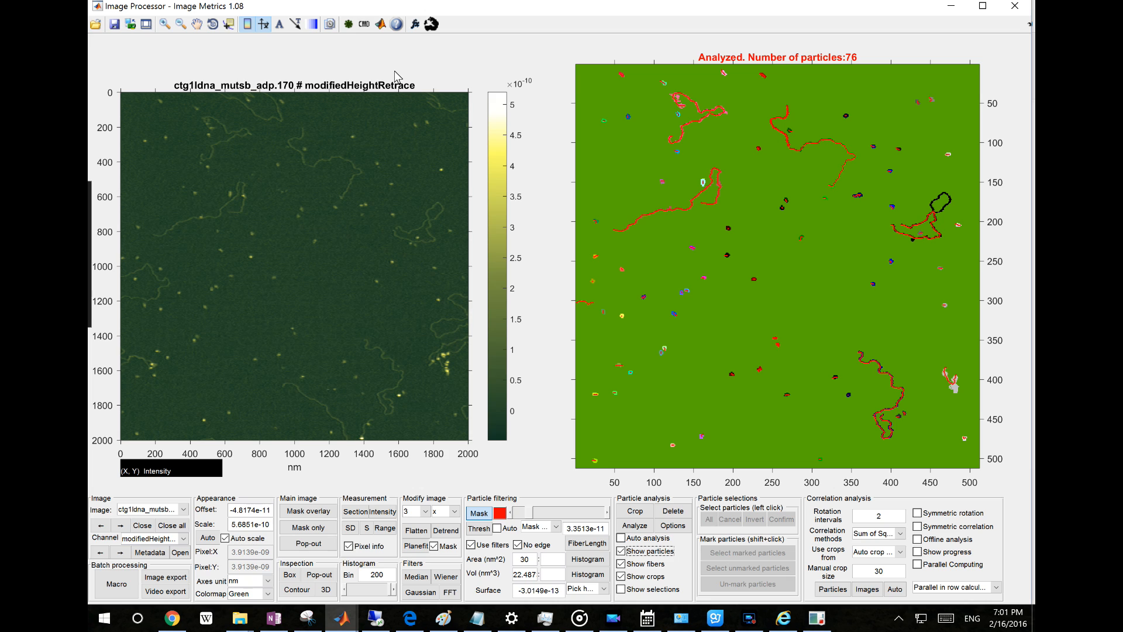
Examine the fiber trace up close on the long DNA strand near pixel (395, 420), and restore the full view
{"action": "left_click", "coordinate": [166, 26]}
{"action": "left_click_drag", "start_coordinate": [846, 339], "coordinate": [926, 453]}
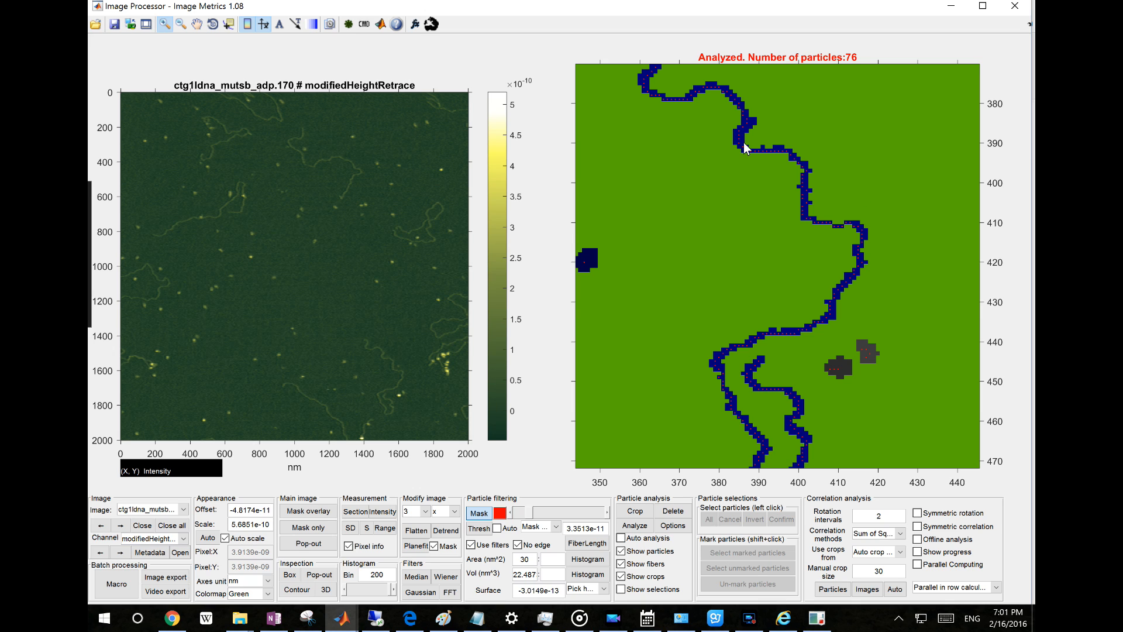
{"action": "left_click", "coordinate": [162, 25]}
{"action": "left_click", "coordinate": [181, 24]}
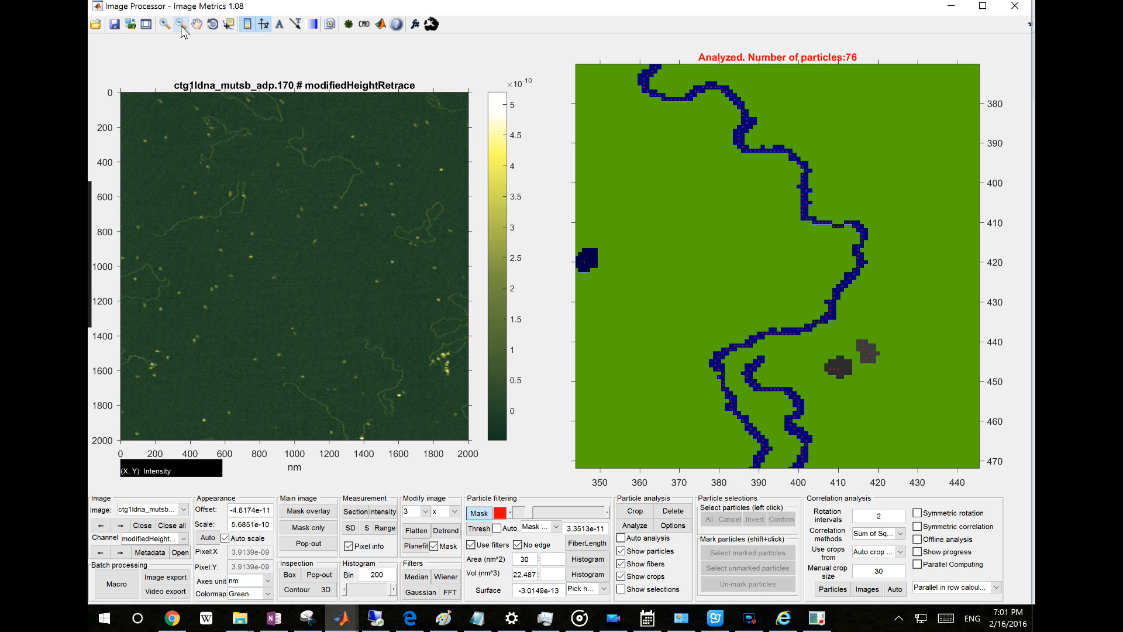
{"action": "right_click", "coordinate": [733, 251]}
{"action": "left_click", "coordinate": [752, 270]}
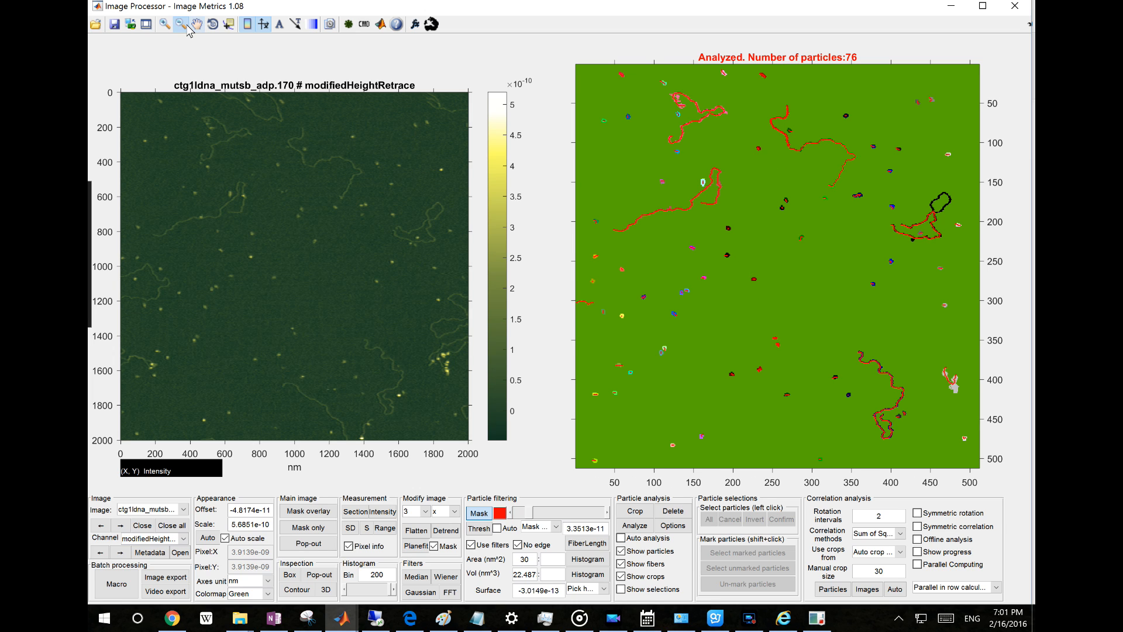
Remove the particles whose fiber length lies between 0 and 300e-9
{"action": "left_click", "coordinate": [185, 26]}
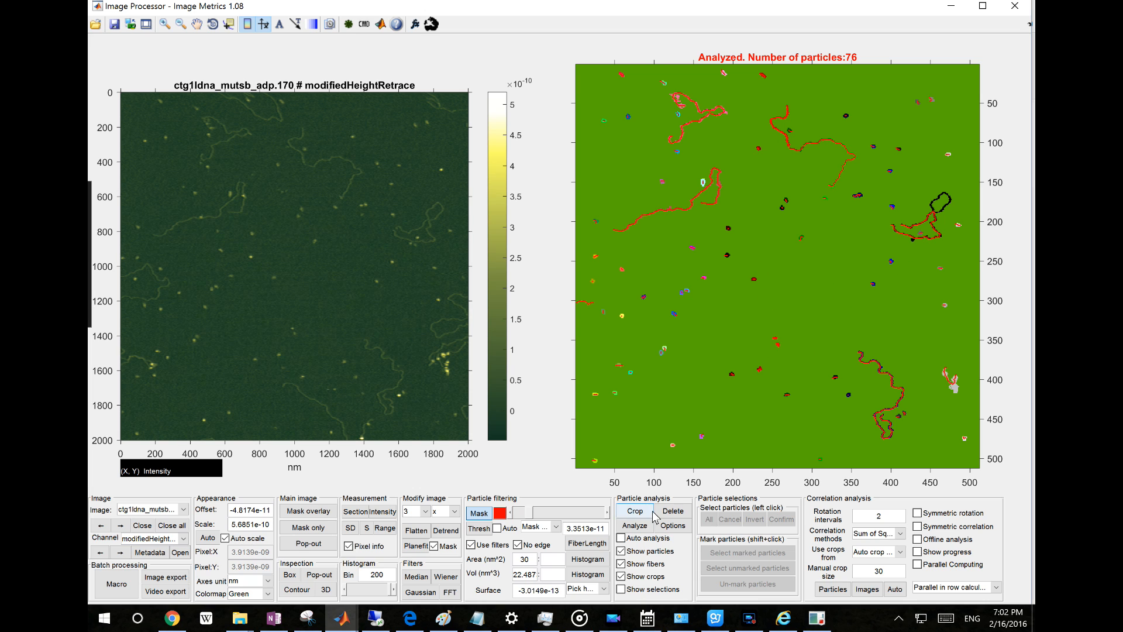
{"action": "left_click", "coordinate": [603, 545]}
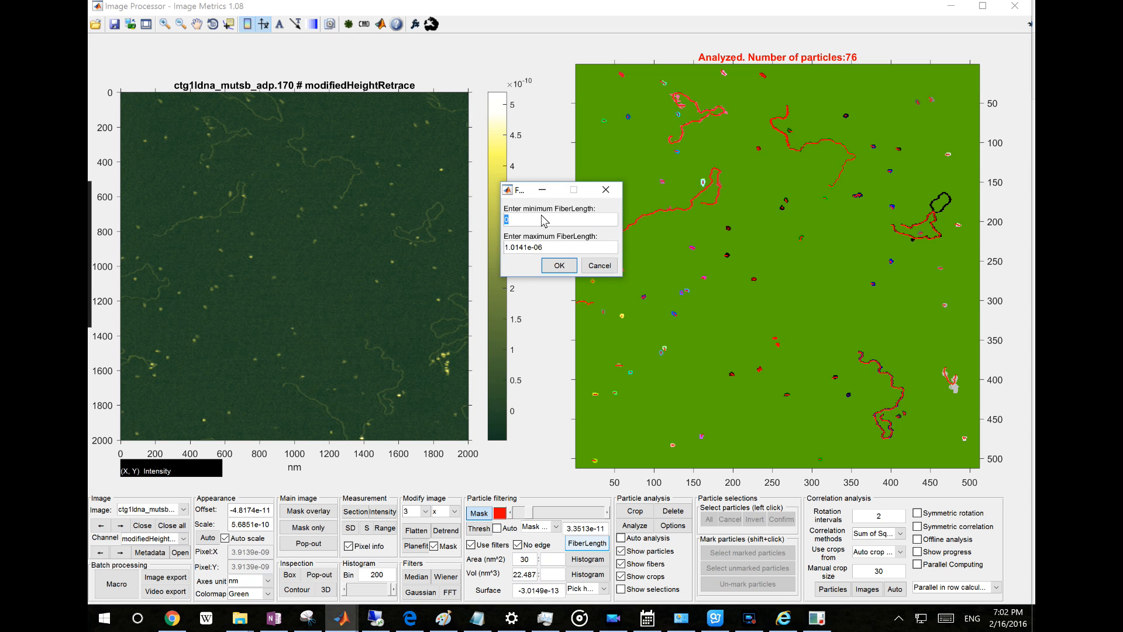
{"action": "left_click", "coordinate": [555, 249]}
{"action": "left_click_drag", "start_coordinate": [550, 248], "coordinate": [497, 248]}
{"action": "type", "text": "300e-9"}
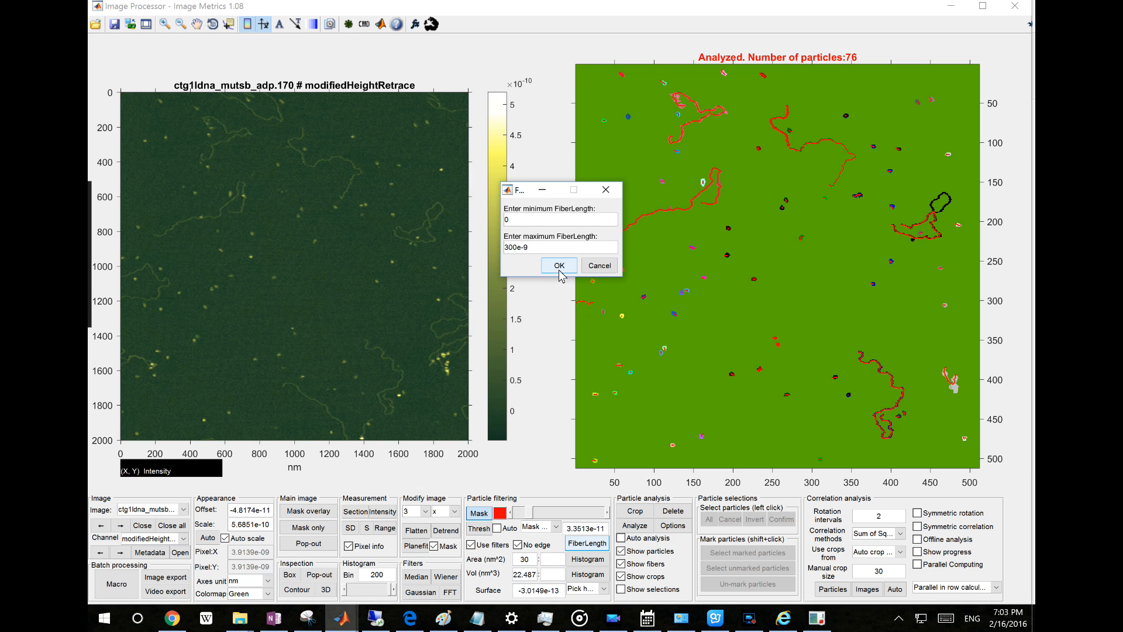
{"action": "left_click", "coordinate": [551, 267]}
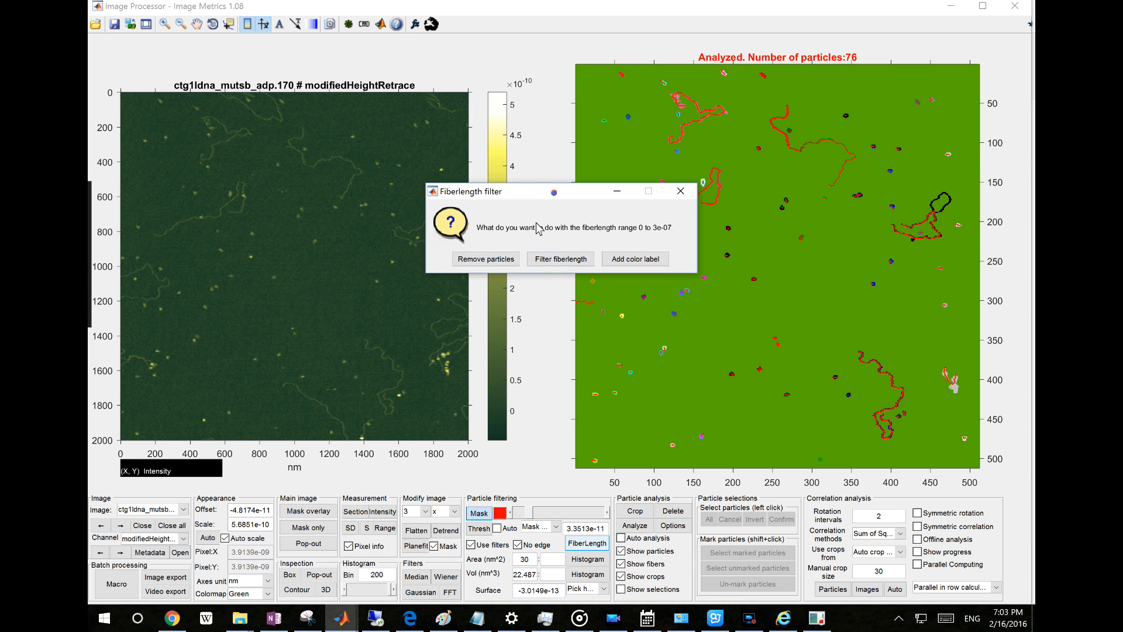
{"action": "left_click_drag", "start_coordinate": [554, 191], "coordinate": [531, 250]}
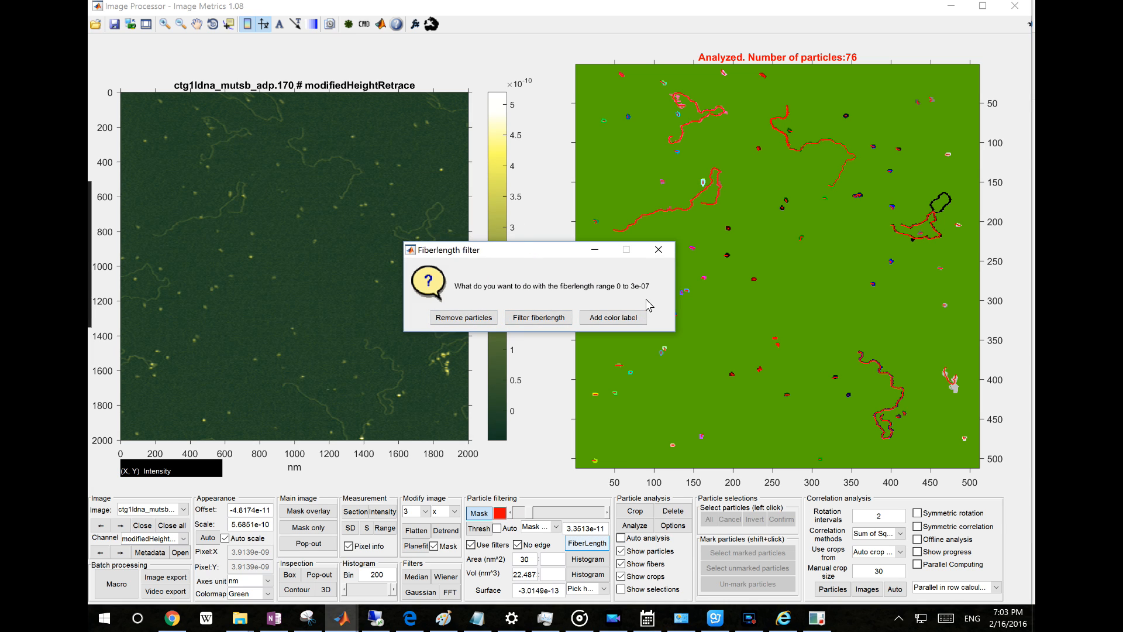
{"action": "left_click_drag", "start_coordinate": [524, 259], "coordinate": [489, 265]}
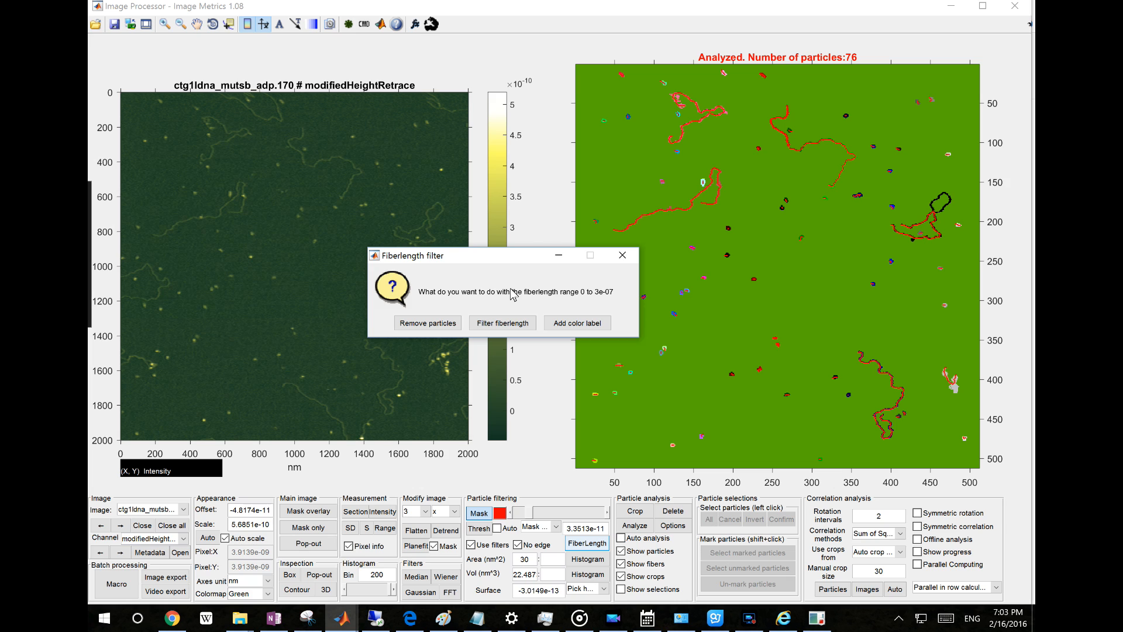
{"action": "left_click", "coordinate": [441, 328]}
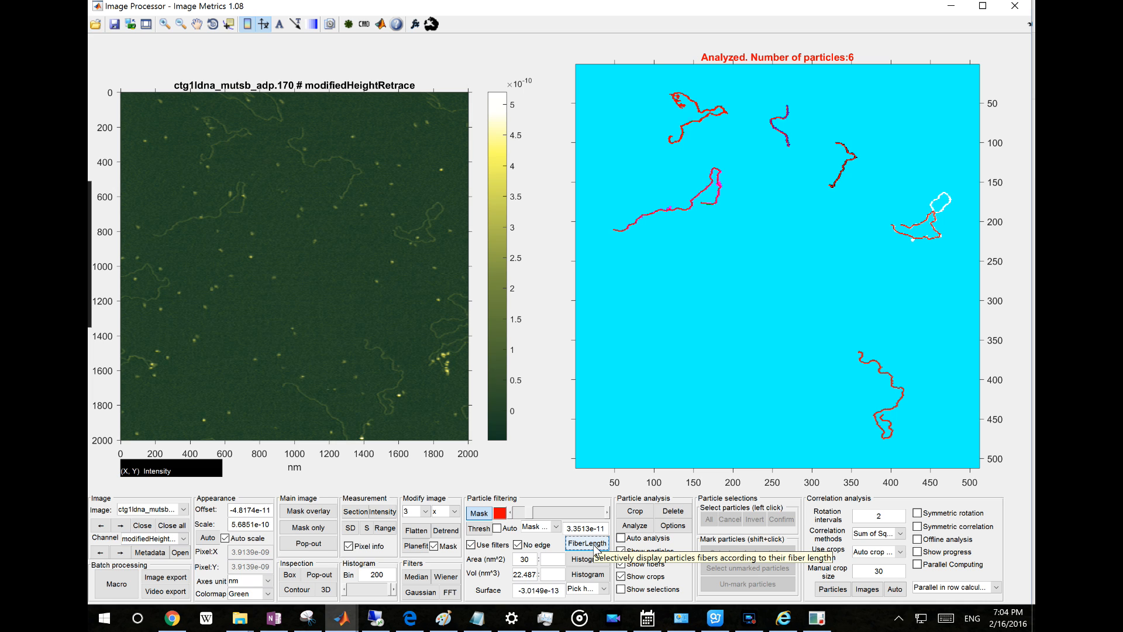
Hide the masked particles and filter the displayed fibers to lengths from 3.3273e-07 up to 500e-9
{"action": "left_click", "coordinate": [650, 551]}
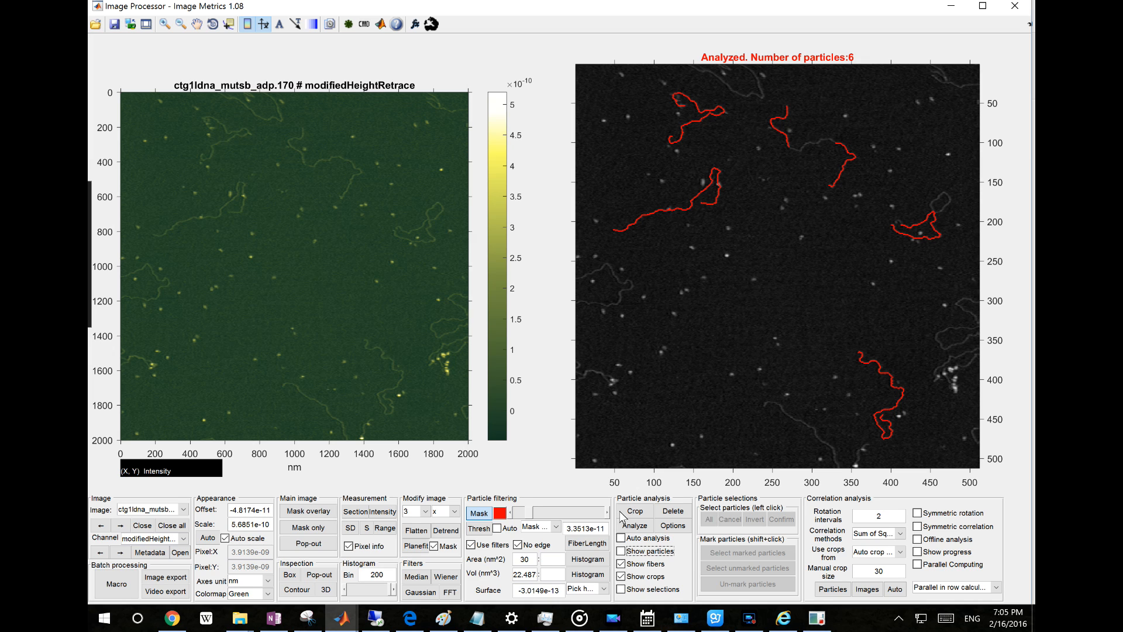
{"action": "left_click", "coordinate": [592, 543]}
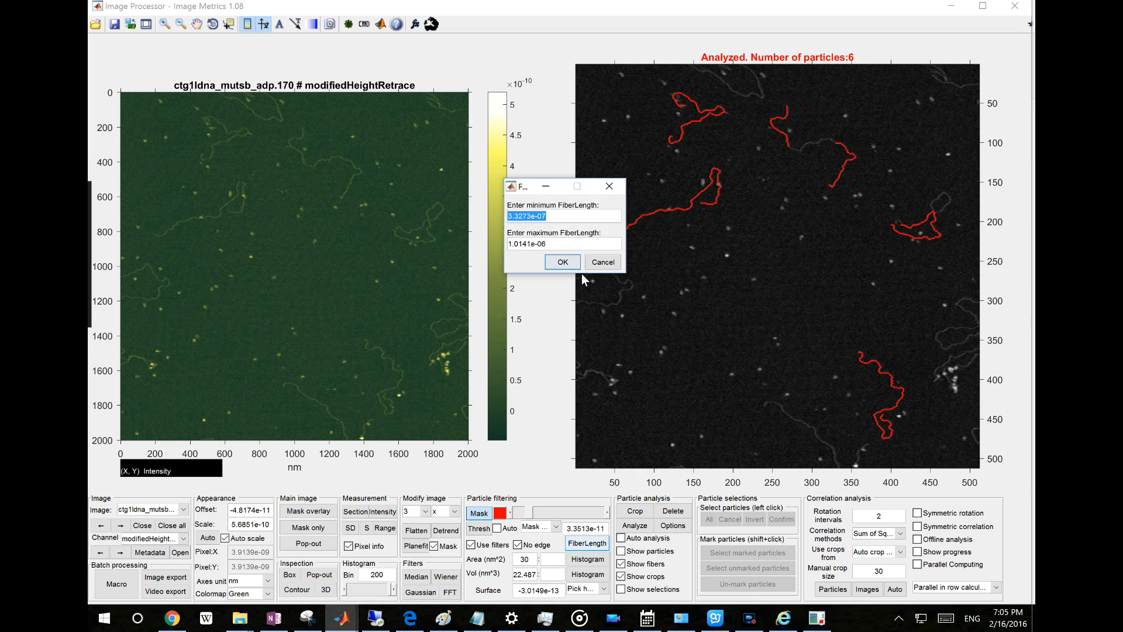
{"action": "left_click", "coordinate": [520, 186]}
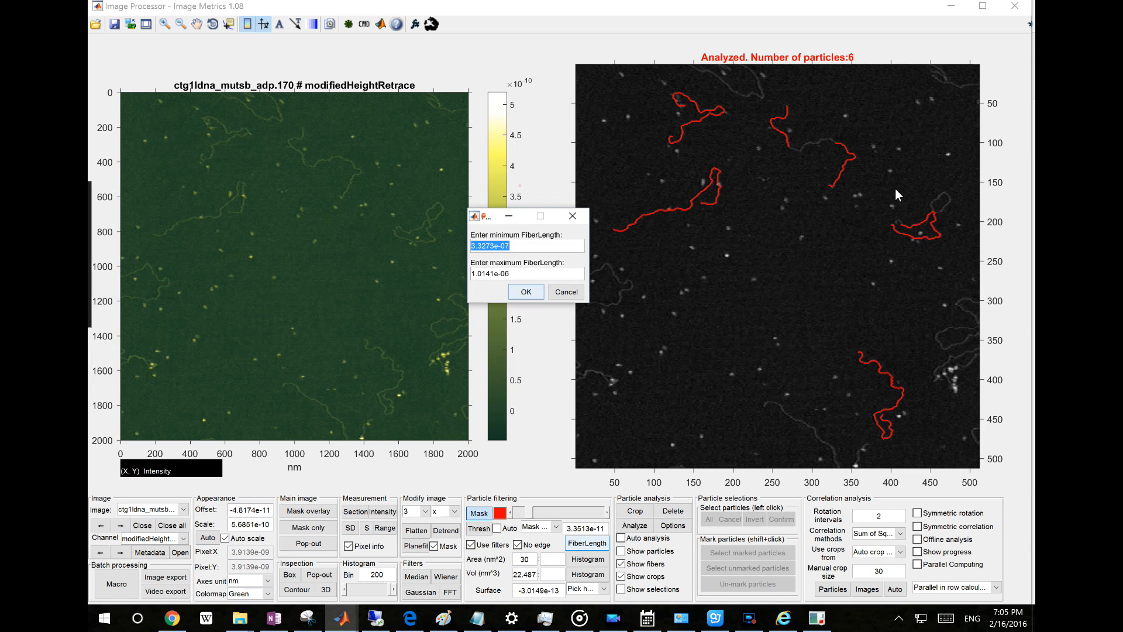
{"action": "left_click", "coordinate": [515, 279]}
{"action": "double_click", "coordinate": [526, 273]}
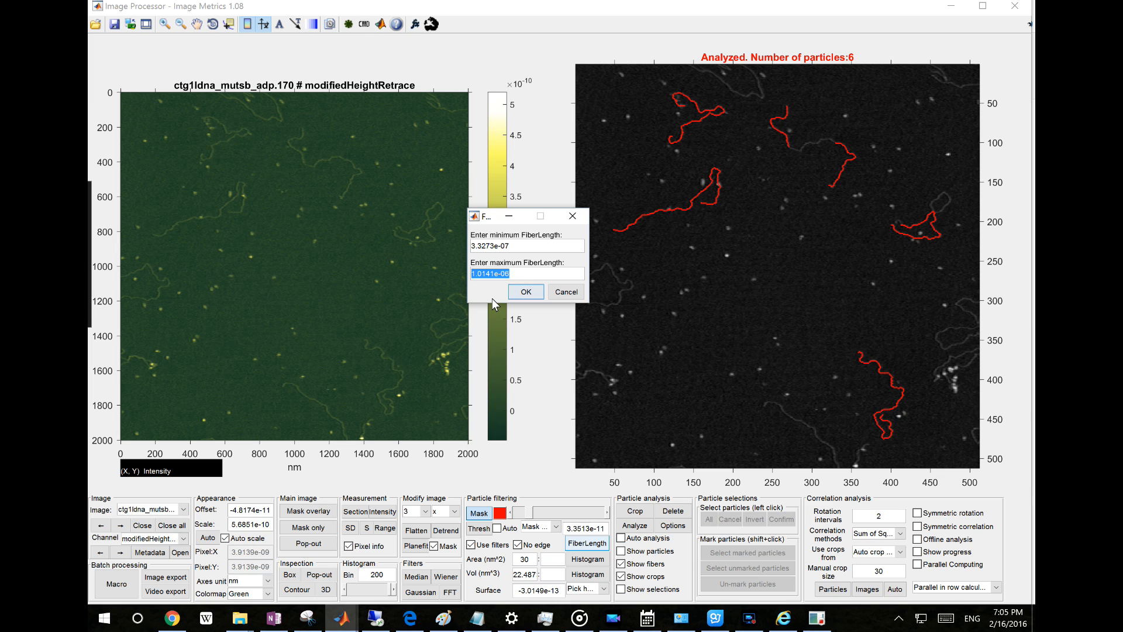
{"action": "type", "text": "500e-9"}
{"action": "left_click", "coordinate": [516, 293]}
{"action": "left_click_drag", "start_coordinate": [564, 191], "coordinate": [505, 216]}
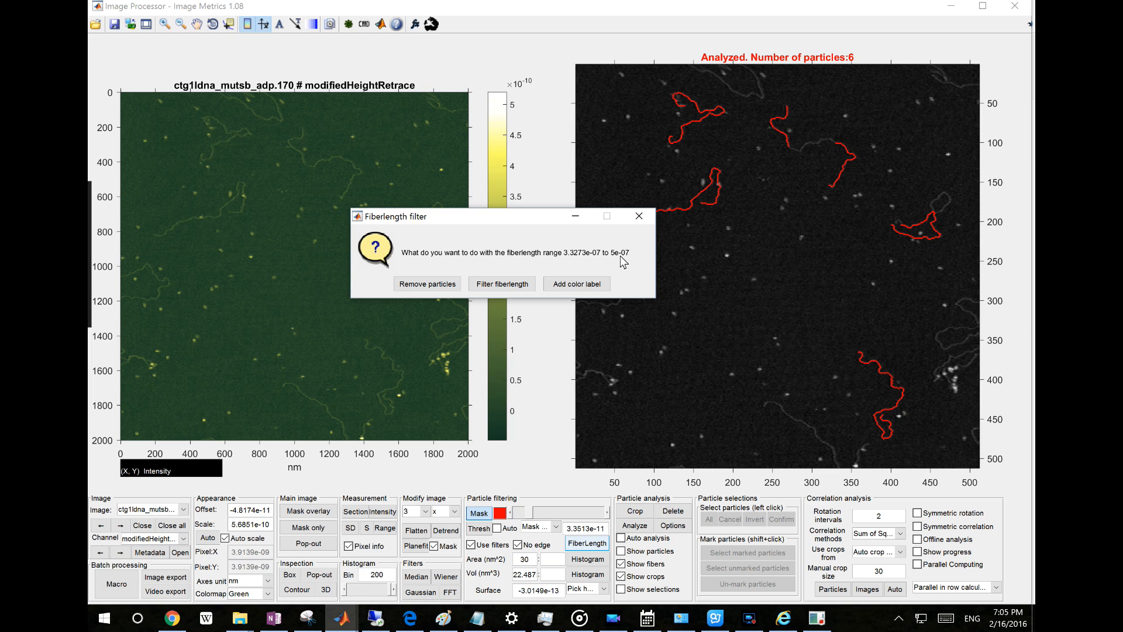
{"action": "left_click", "coordinate": [506, 291]}
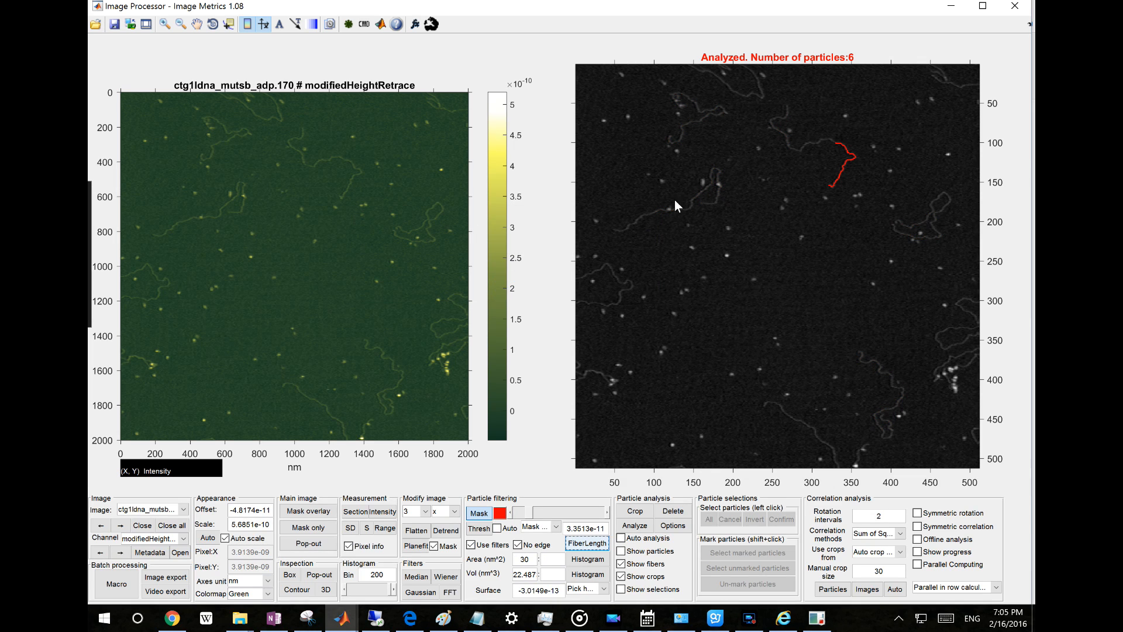
Widen the fiber length filter to a maximum of 2e-6, keeping the minimum at 3.3273e-07
{"action": "left_click", "coordinate": [587, 543]}
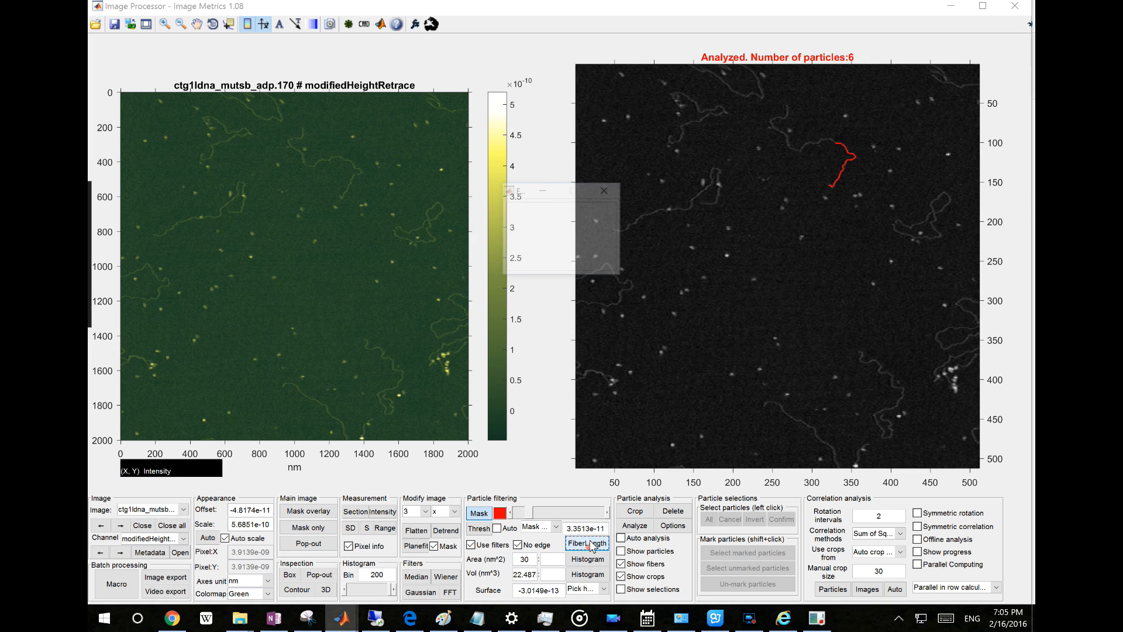
{"action": "key", "text": "Tab"}
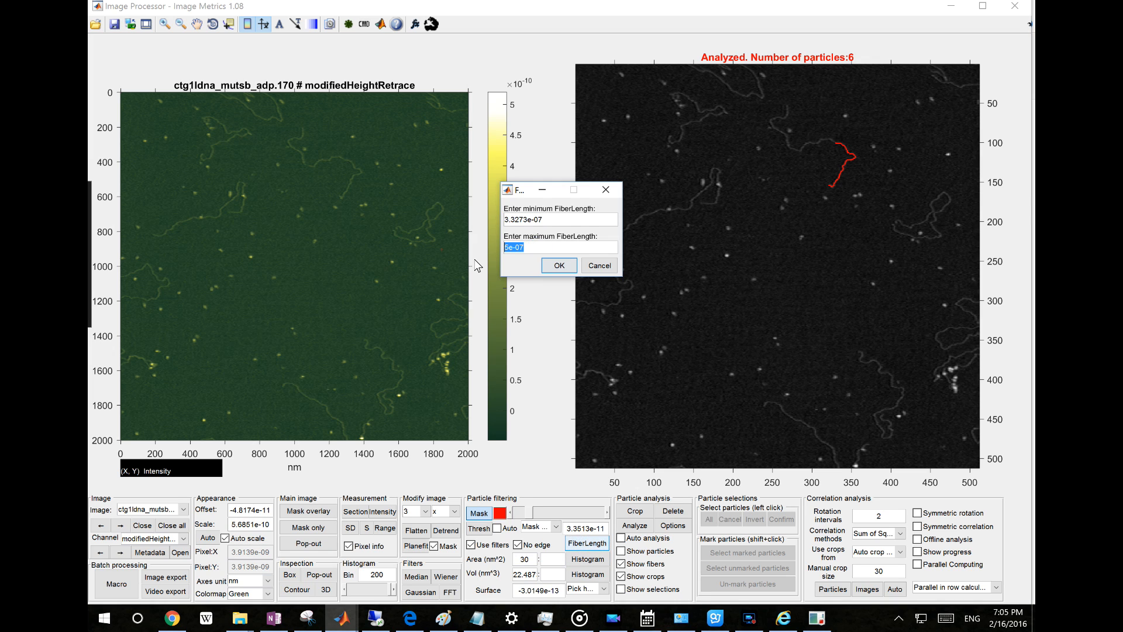
{"action": "type", "text": "1"}
{"action": "type", "text": "e"}
{"action": "type", "text": "-"}
{"action": "type", "text": "6"}
{"action": "left_click", "coordinate": [558, 266]}
{"action": "left_click", "coordinate": [581, 261]}
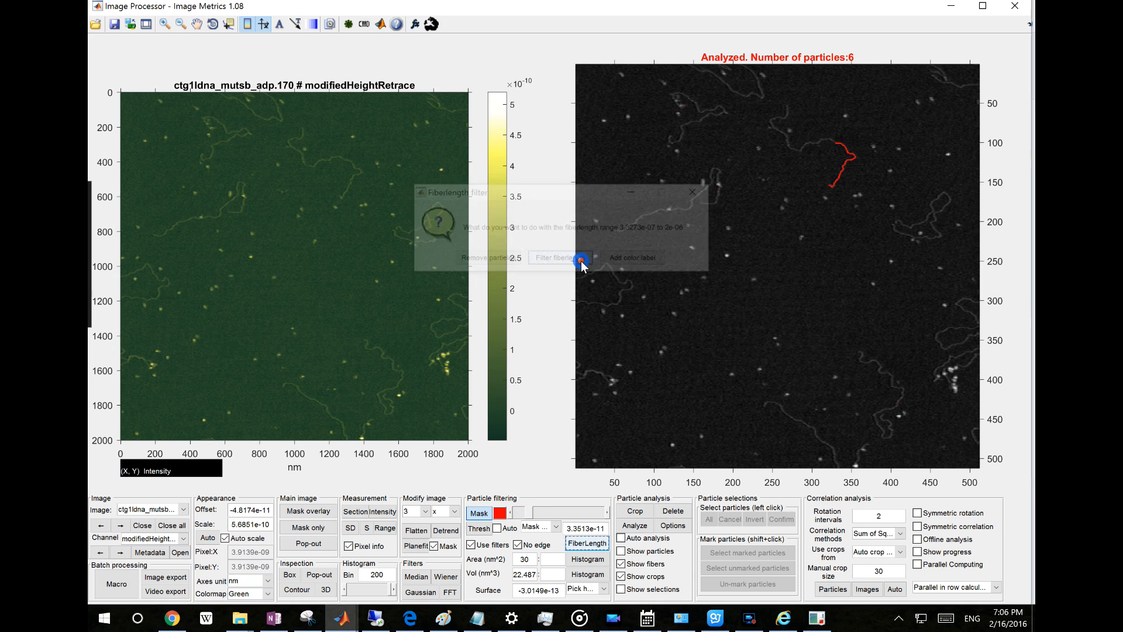
Add a green color label to the fibers with lengths between 3.3273e-07 and 5e-7
{"action": "left_click", "coordinate": [598, 540]}
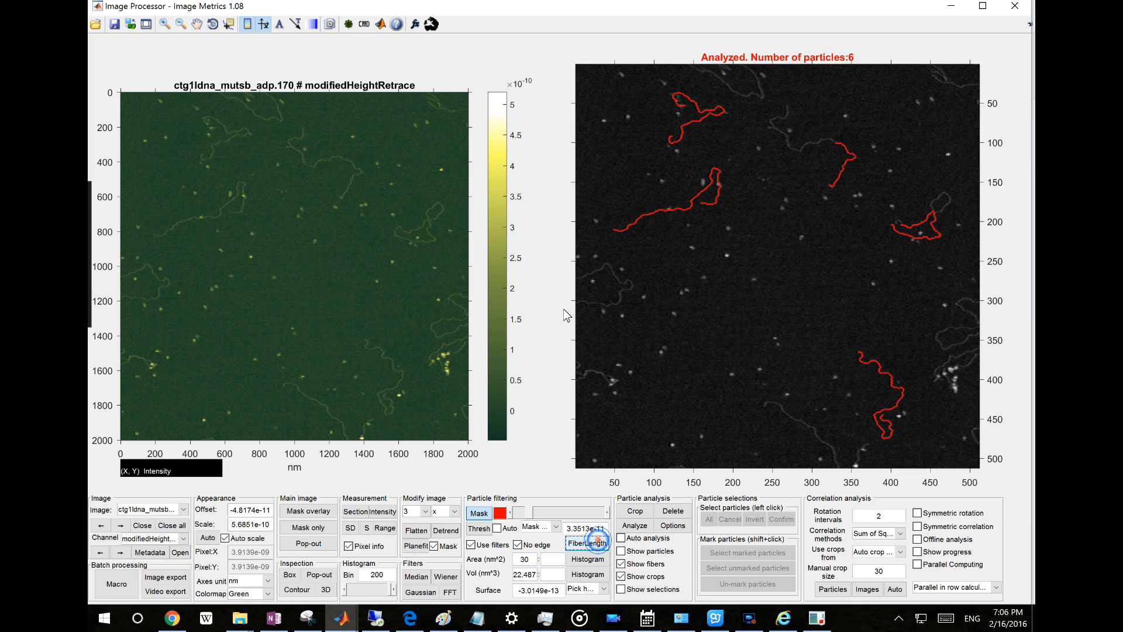
{"action": "key", "text": "Tab"}
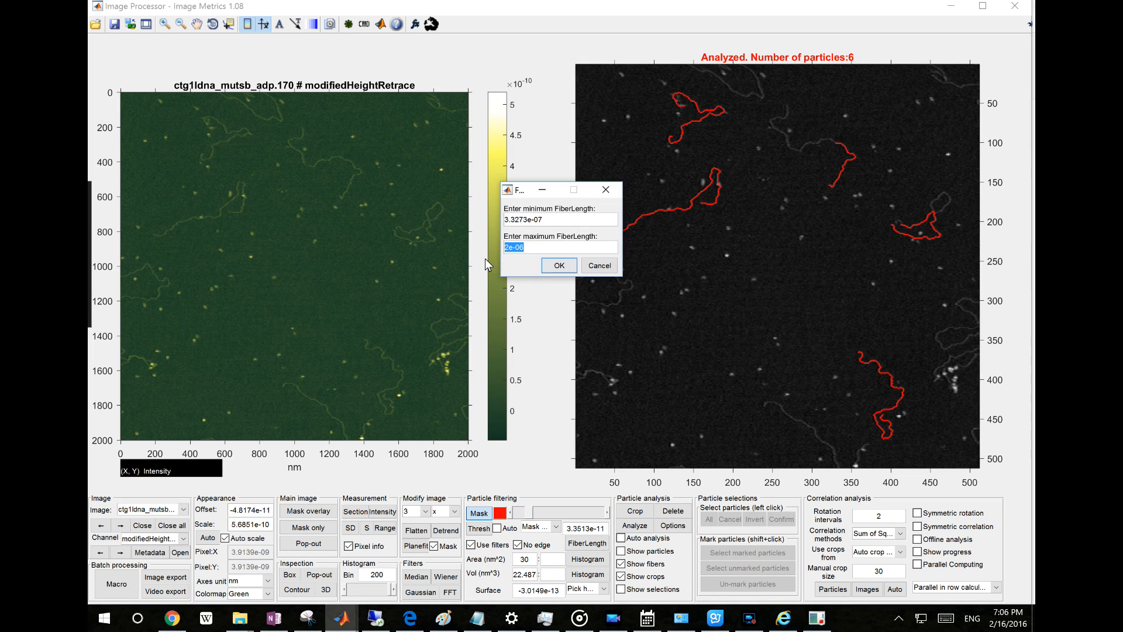
{"action": "type", "text": "5e-7"}
{"action": "left_click", "coordinate": [559, 266]}
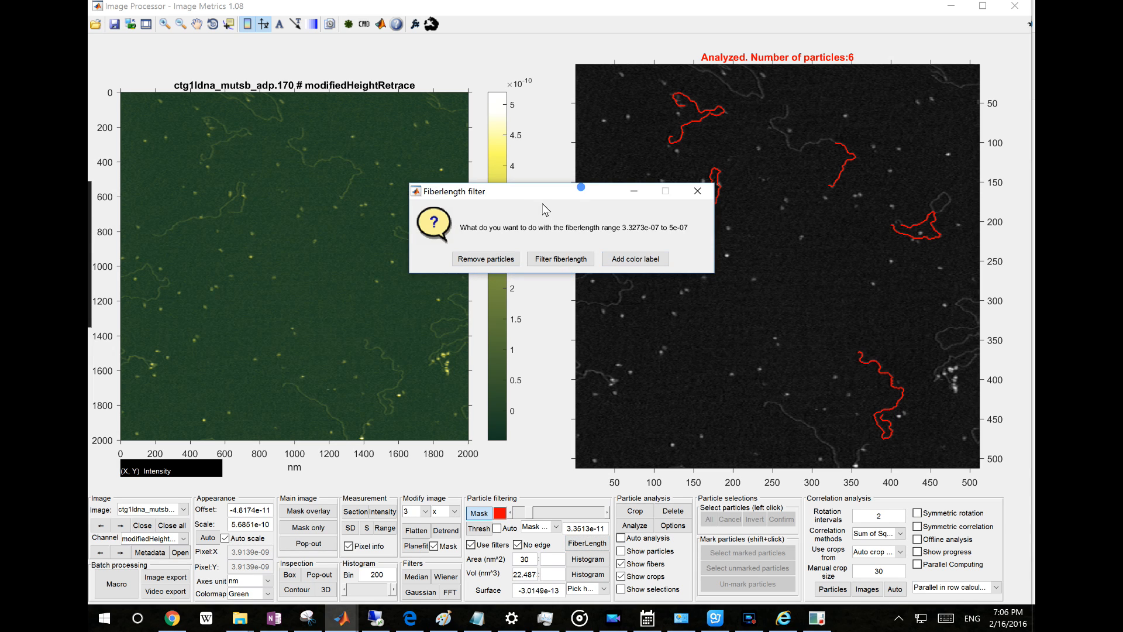
{"action": "left_click_drag", "start_coordinate": [581, 187], "coordinate": [480, 276]}
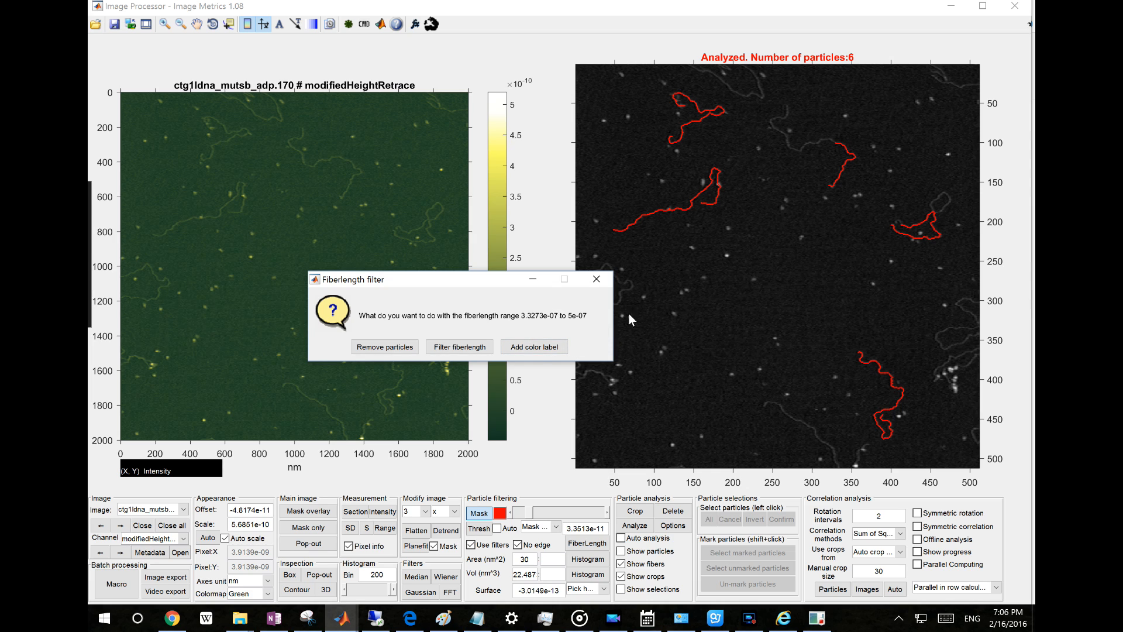
{"action": "left_click", "coordinate": [552, 348]}
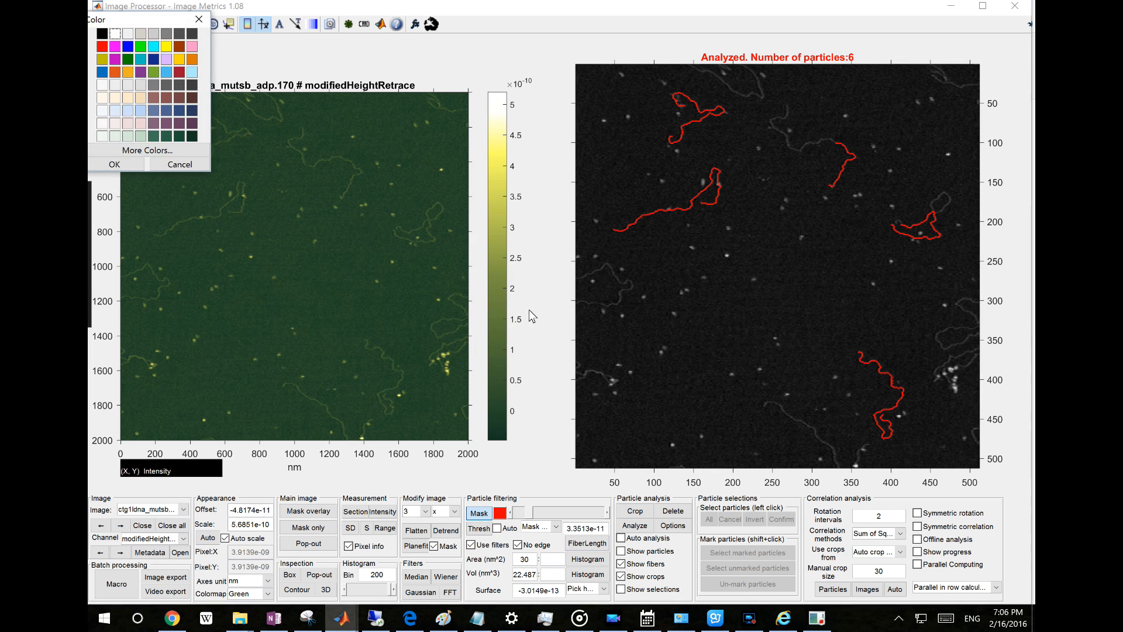
{"action": "left_click", "coordinate": [141, 47]}
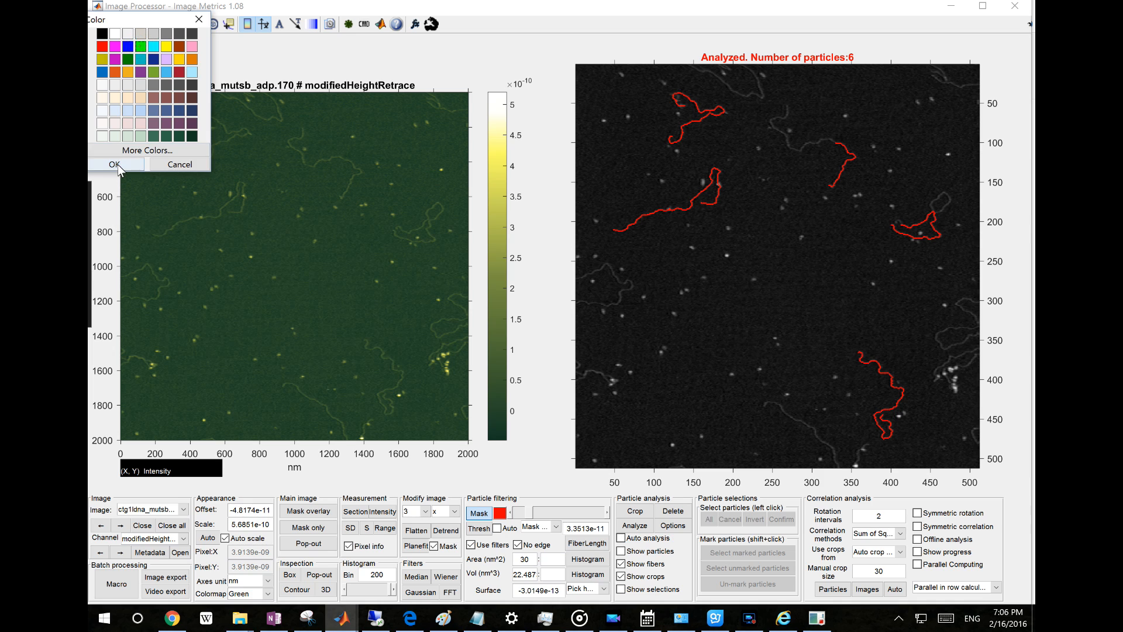
{"action": "left_click", "coordinate": [114, 165]}
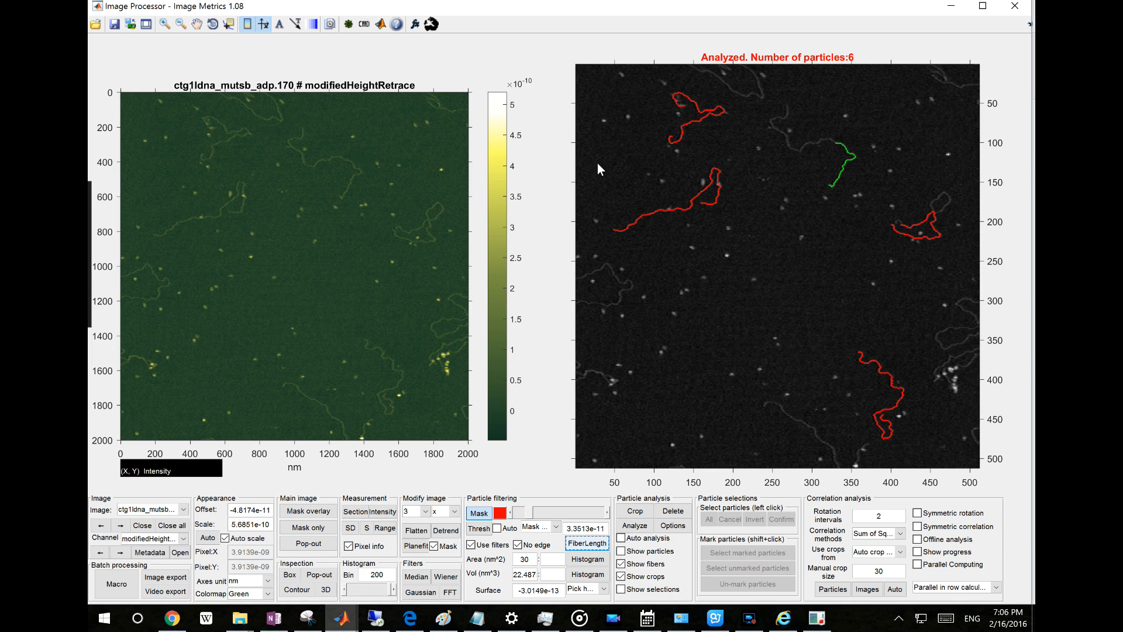
{"action": "right_click", "coordinate": [766, 283]}
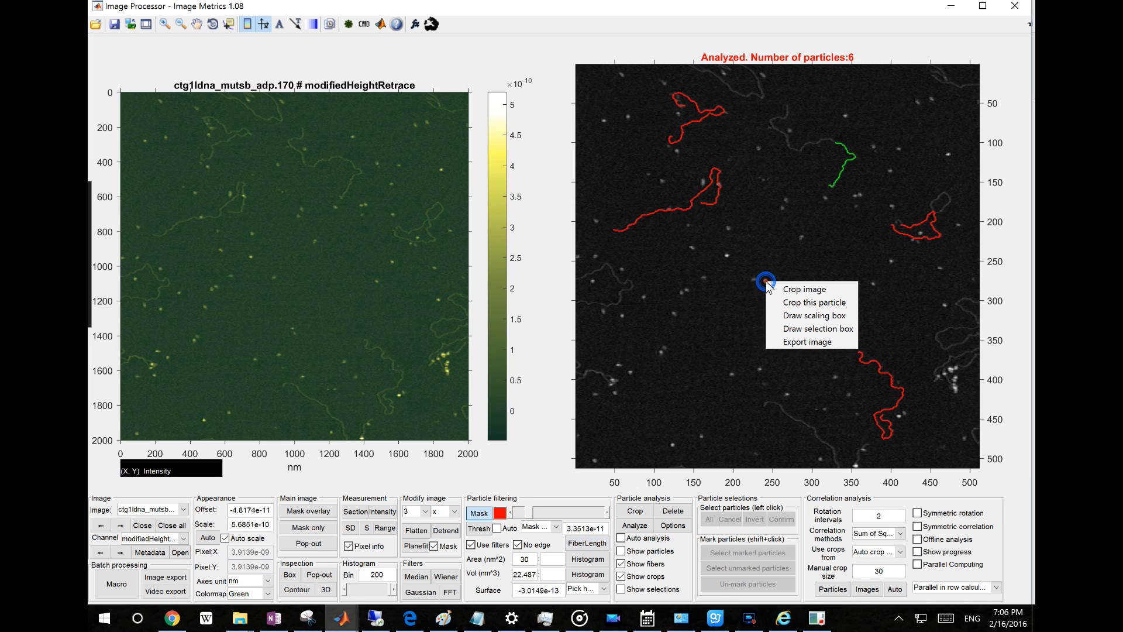
{"action": "right_click", "coordinate": [419, 256]}
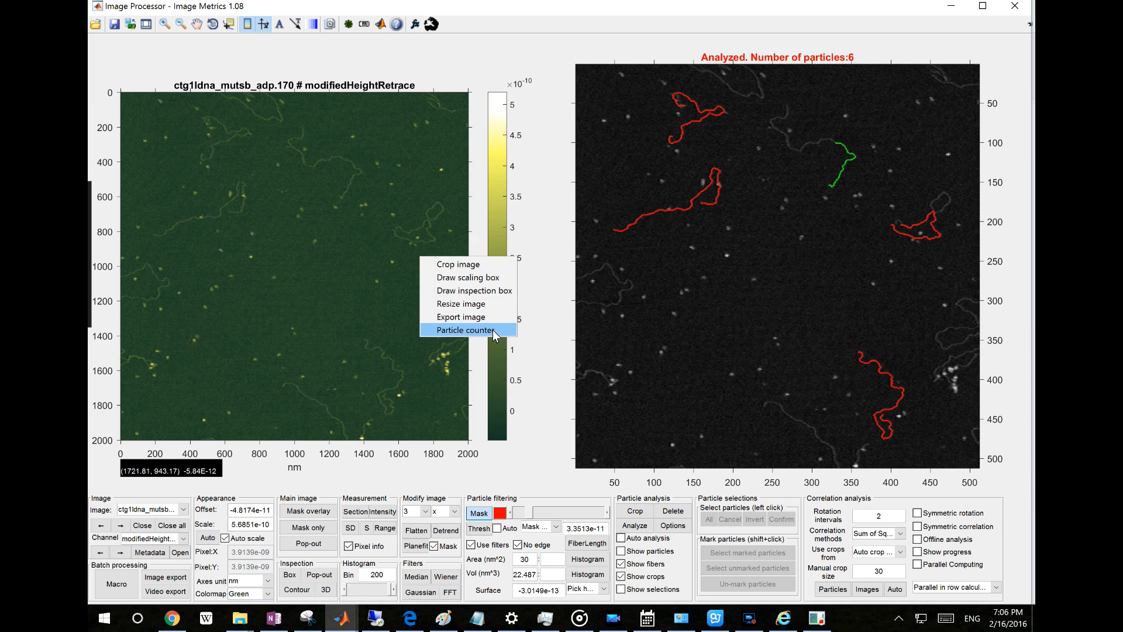
{"action": "left_click", "coordinate": [824, 220]}
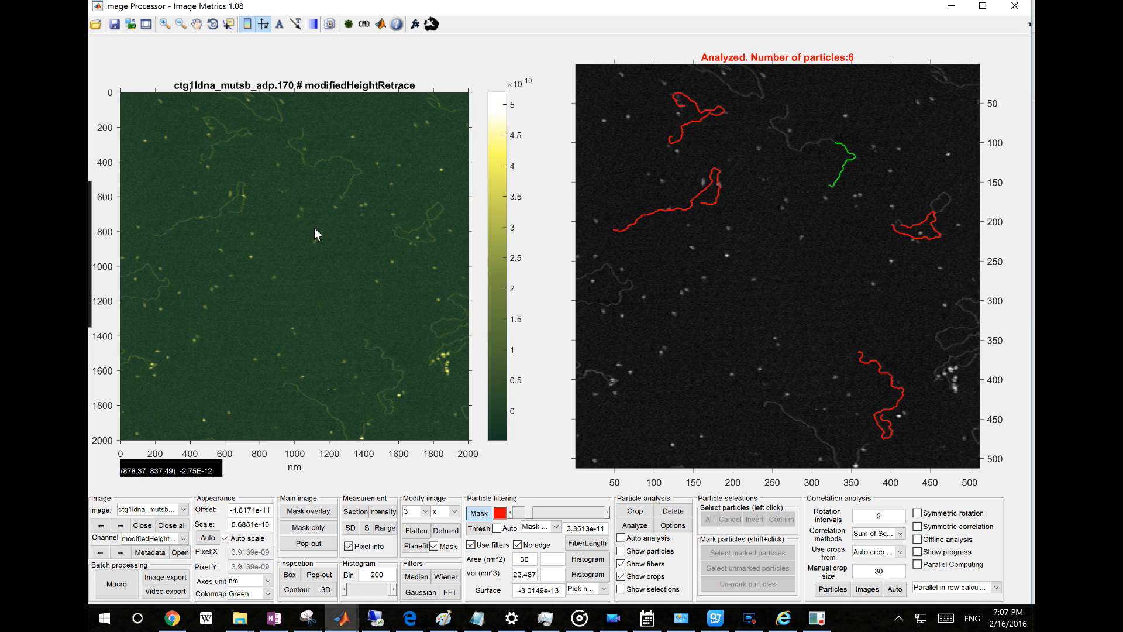
{"action": "right_click", "coordinate": [447, 280]}
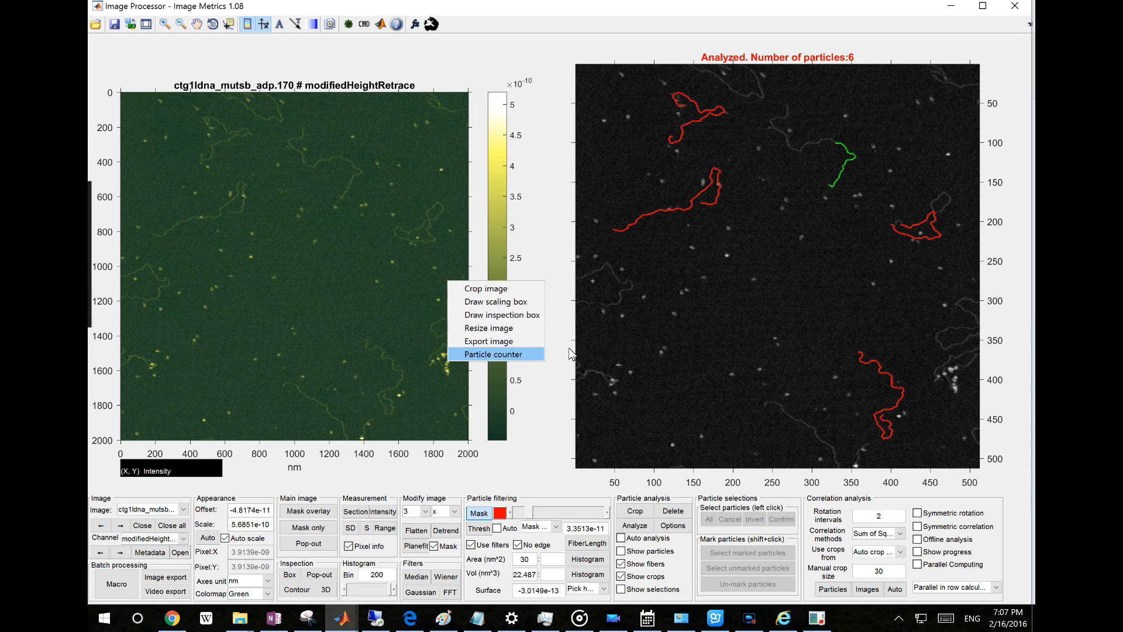
{"action": "left_click", "coordinate": [729, 306]}
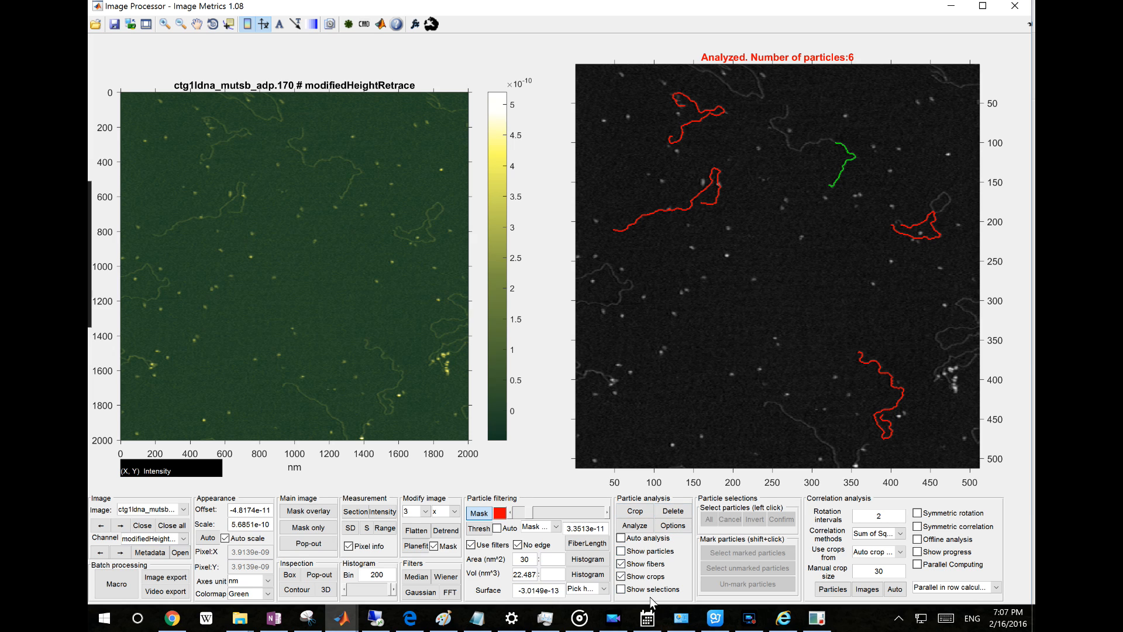
Show the particle selection labels, mark particle 4 with the green fiber, and display the masked particles
{"action": "left_click", "coordinate": [621, 589]}
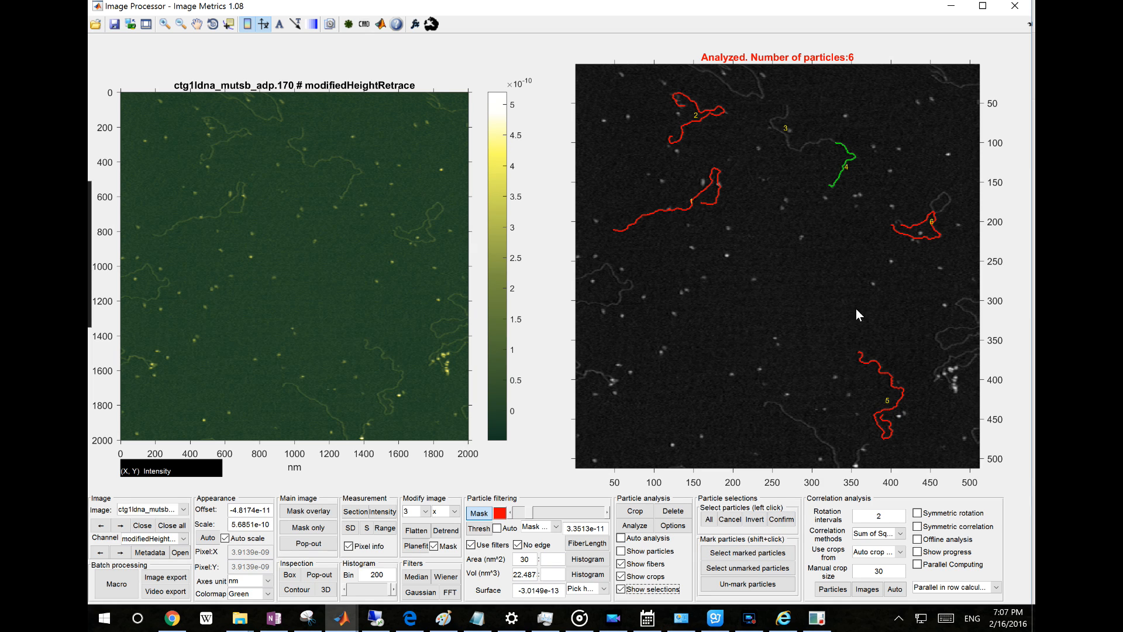
{"action": "left_click", "coordinate": [842, 165]}
{"action": "left_click", "coordinate": [783, 135]}
{"action": "left_click", "coordinate": [661, 552]}
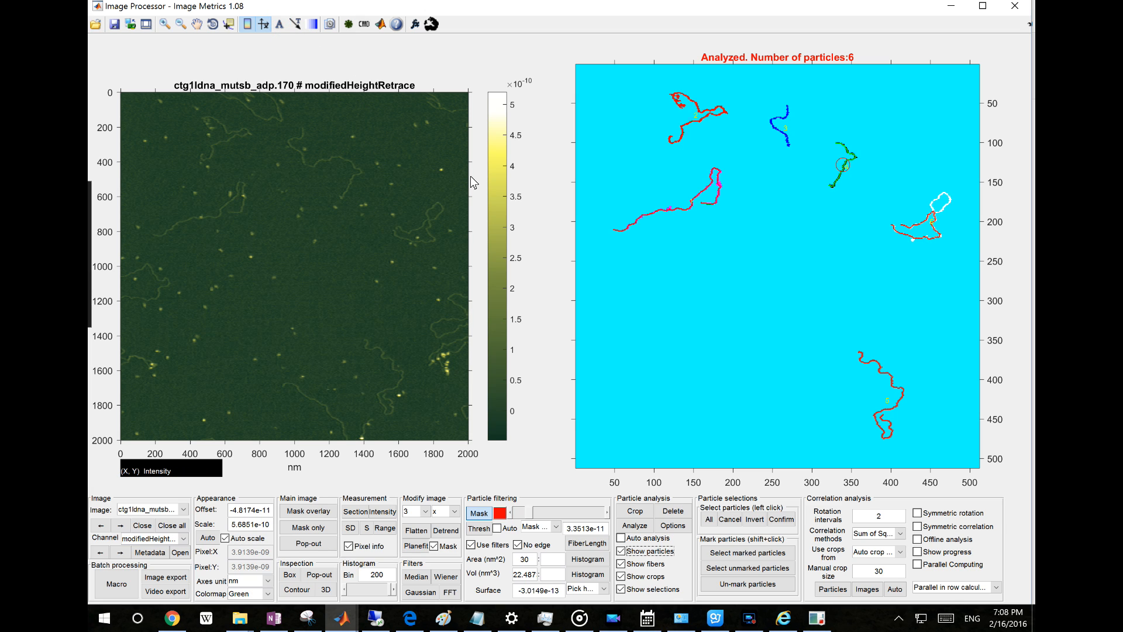
Enlarge the particle label text to font size 18
{"action": "left_click", "coordinate": [279, 25]}
{"action": "left_click", "coordinate": [652, 330]}
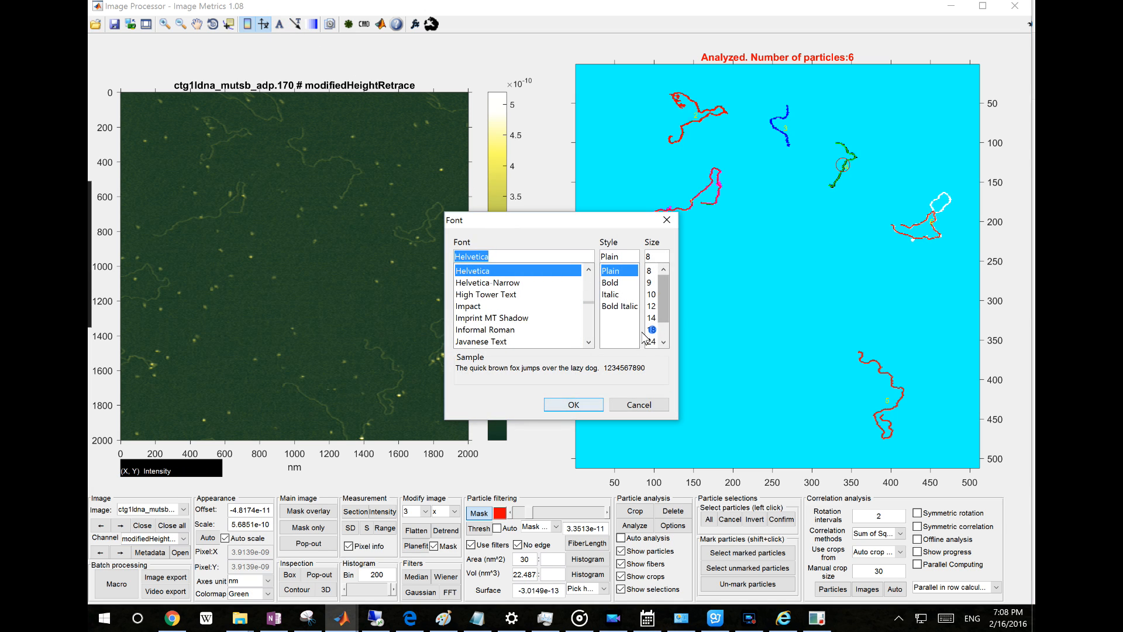
{"action": "left_click", "coordinate": [587, 408]}
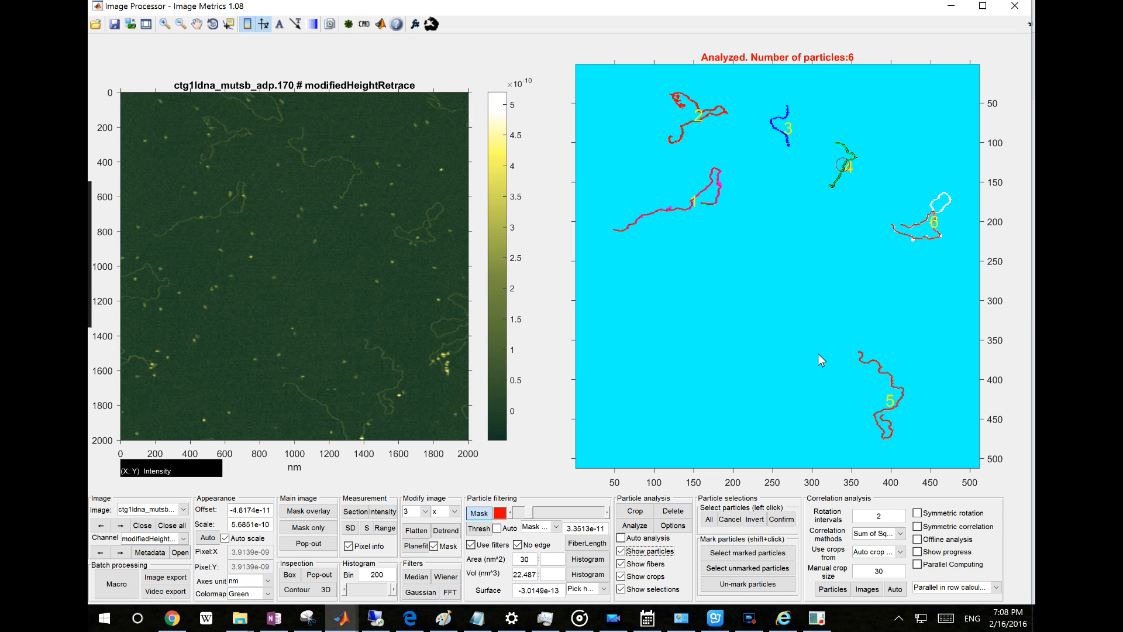
Select the unmarked particles, adjust the selection to particles 1, 2, 4 and 5, and confirm it
{"action": "left_click", "coordinate": [759, 568]}
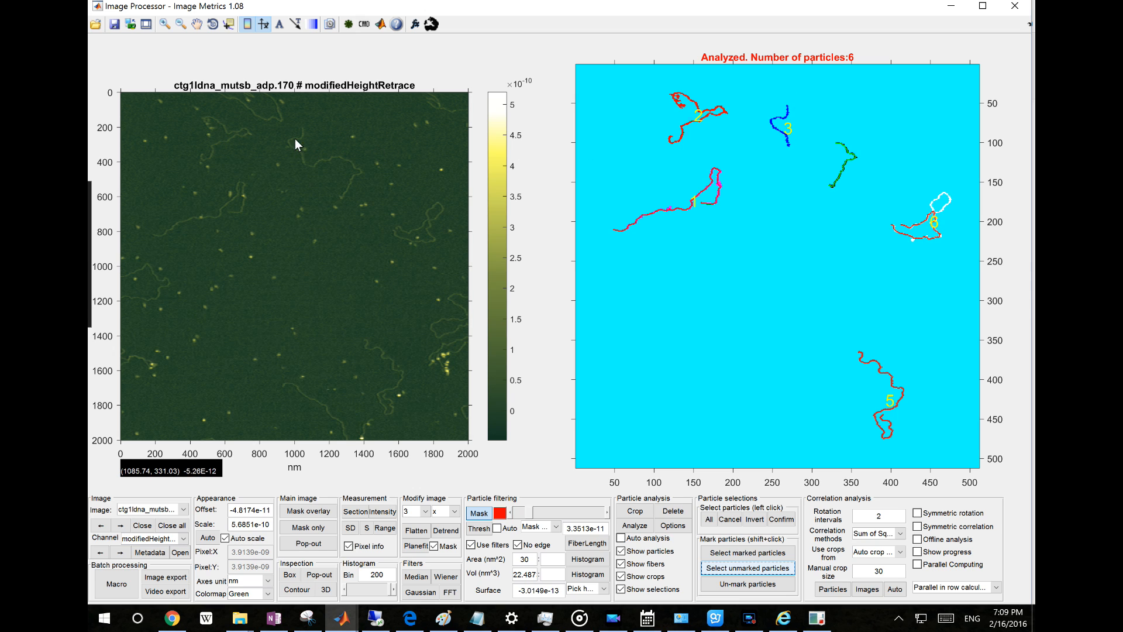
{"action": "left_click", "coordinate": [789, 141]}
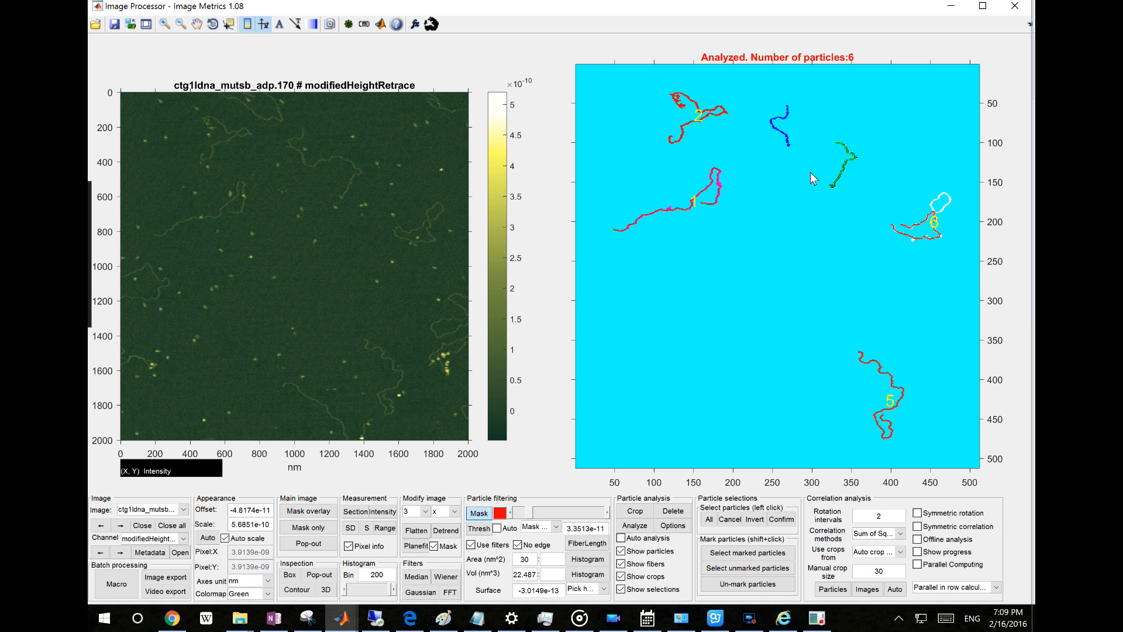
{"action": "left_click", "coordinate": [925, 225]}
{"action": "left_click", "coordinate": [779, 525]}
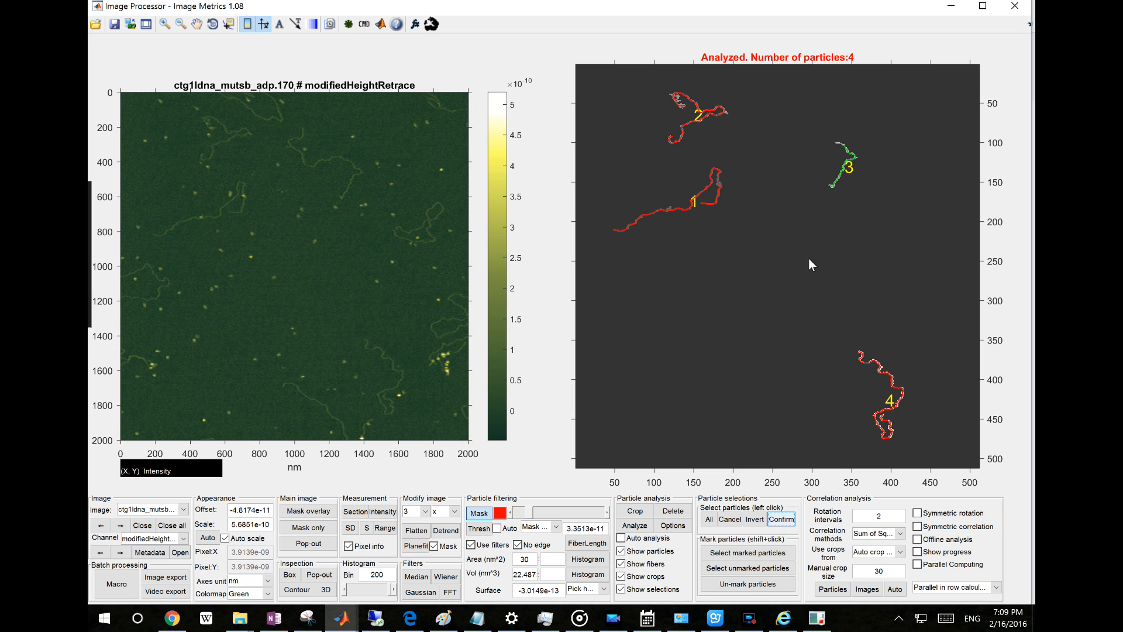
Deselect particle 3 with the green fiber and confirm the remaining selection, and open and cancel the deletion of the analysis
{"action": "left_click", "coordinate": [843, 169]}
{"action": "left_click", "coordinate": [843, 167]}
{"action": "left_click", "coordinate": [784, 522]}
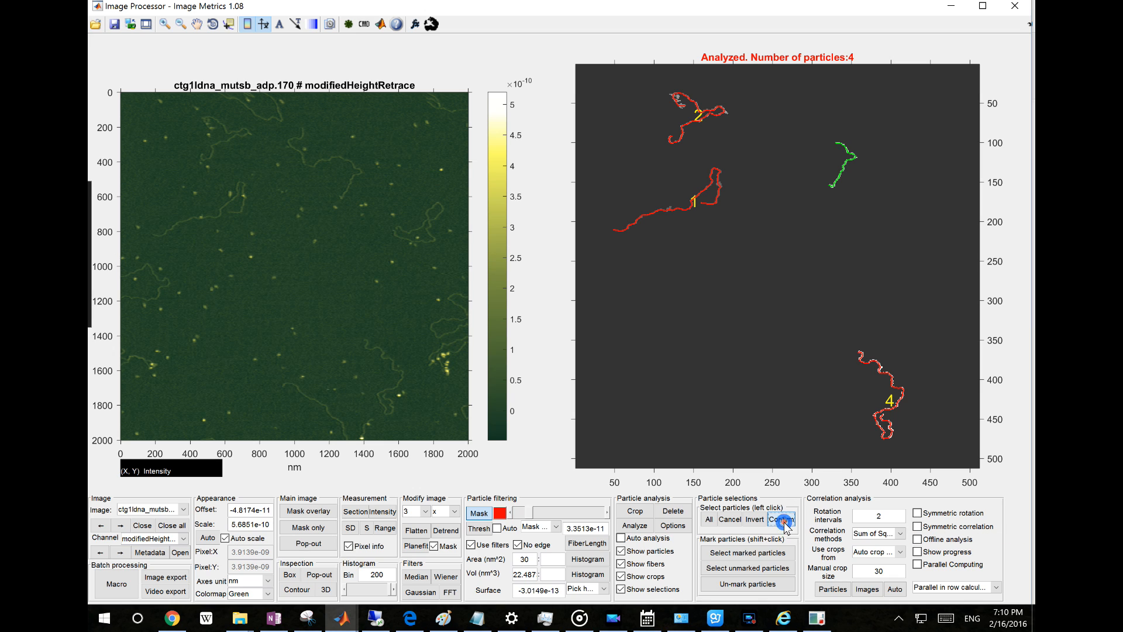
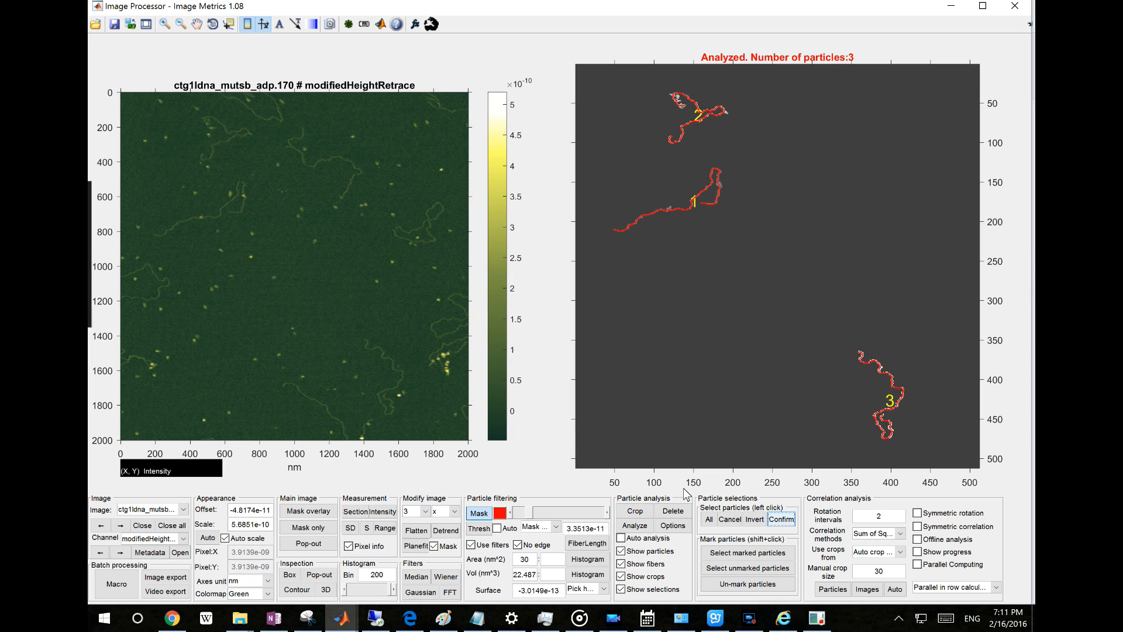
{"action": "left_click", "coordinate": [673, 510]}
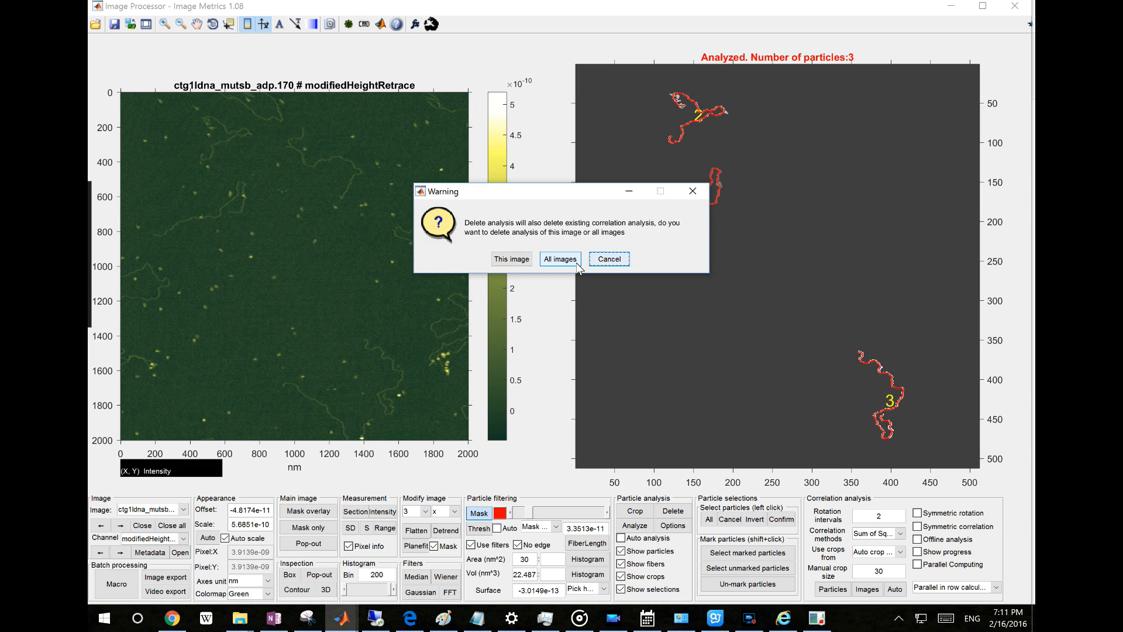
{"action": "left_click", "coordinate": [603, 261]}
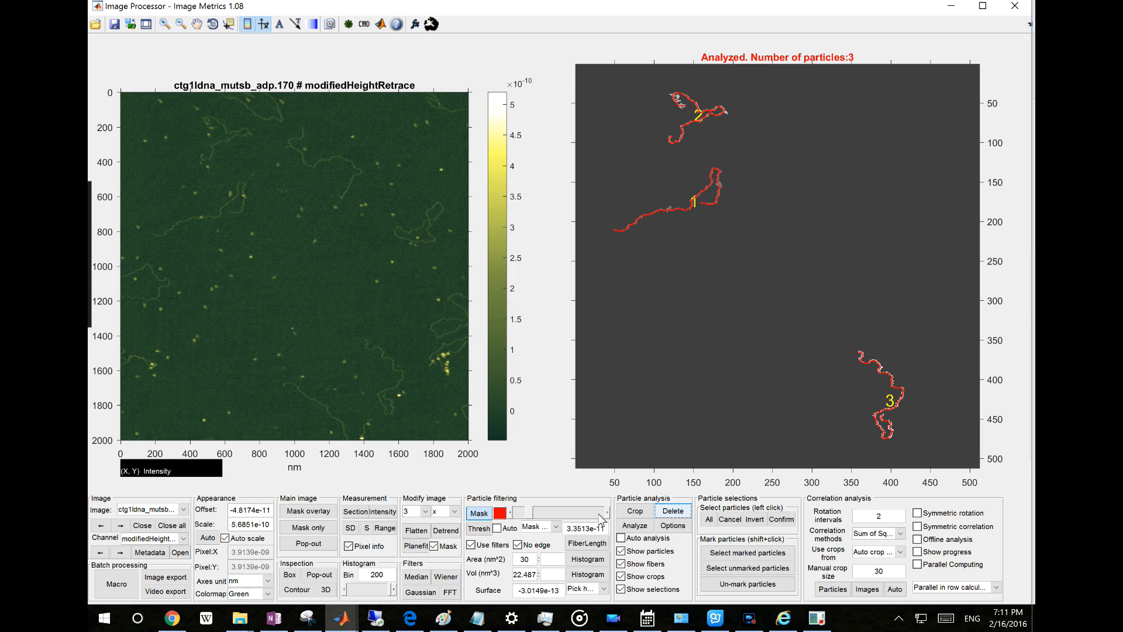
Hide the masked particles, crops and selection labels so that only the fibers are overlaid on the image
{"action": "left_click", "coordinate": [659, 550]}
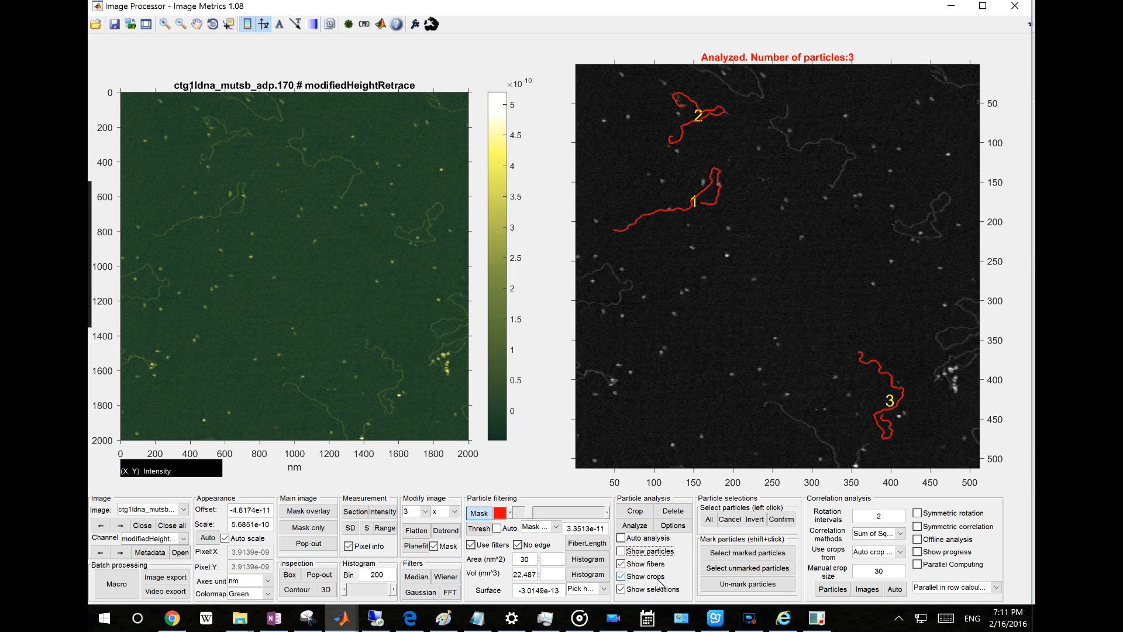
{"action": "left_click", "coordinate": [650, 574]}
{"action": "left_click", "coordinate": [641, 588]}
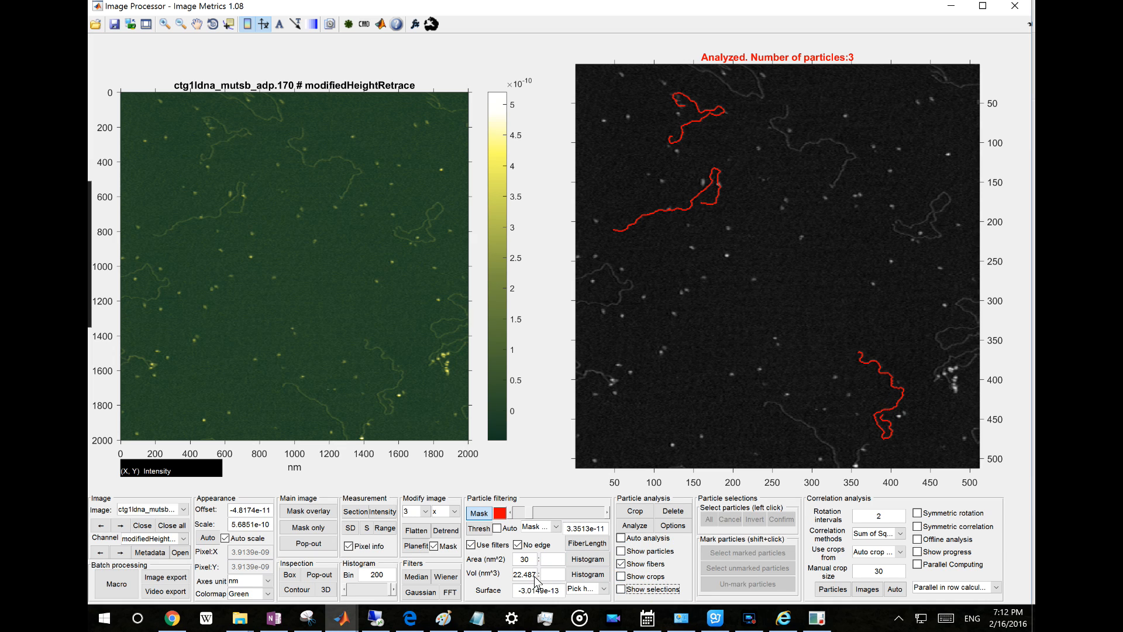
Set the lower area bound of the particle filter to 800 nm² and enable automatic analysis
{"action": "double_click", "coordinate": [535, 576]}
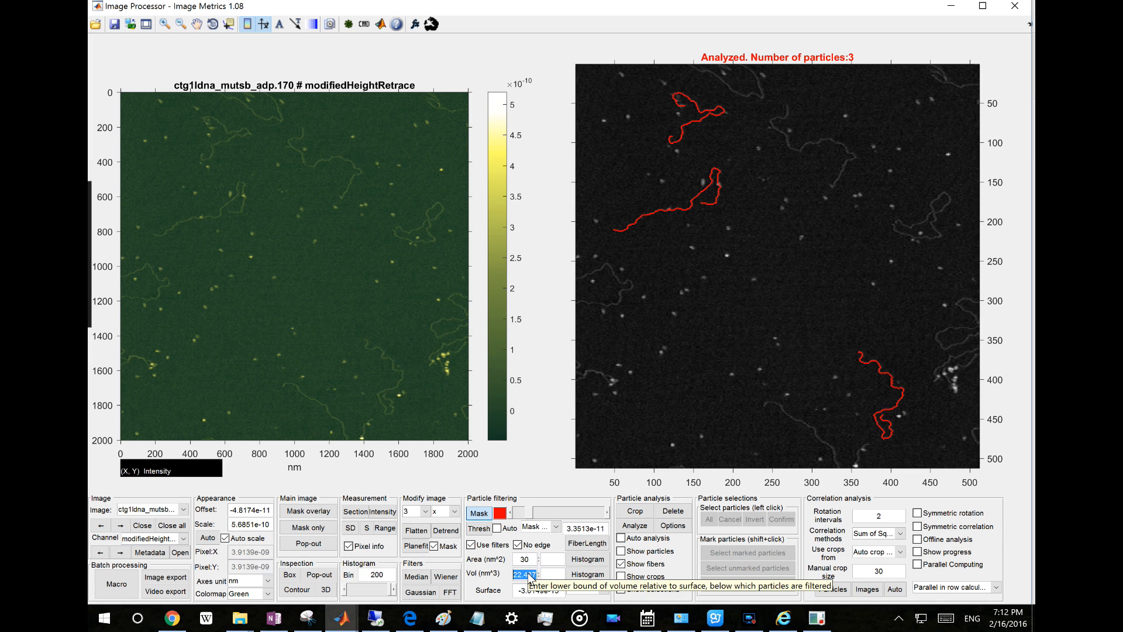
{"action": "double_click", "coordinate": [524, 559]}
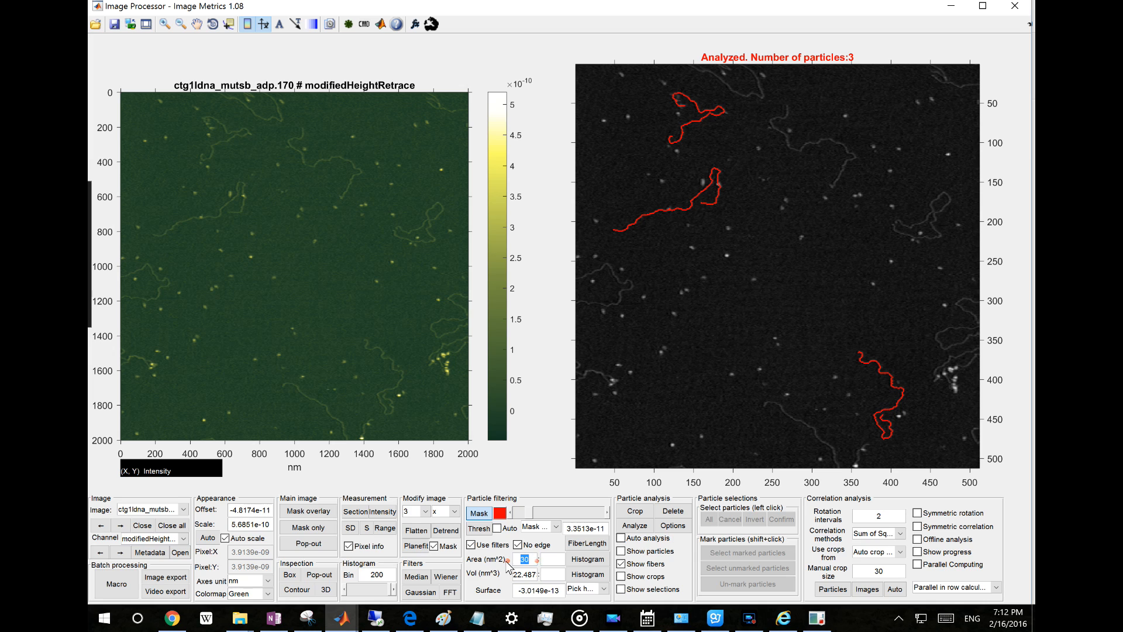
{"action": "type", "text": "800"}
{"action": "left_click", "coordinate": [551, 560]}
{"action": "left_click", "coordinate": [651, 538]}
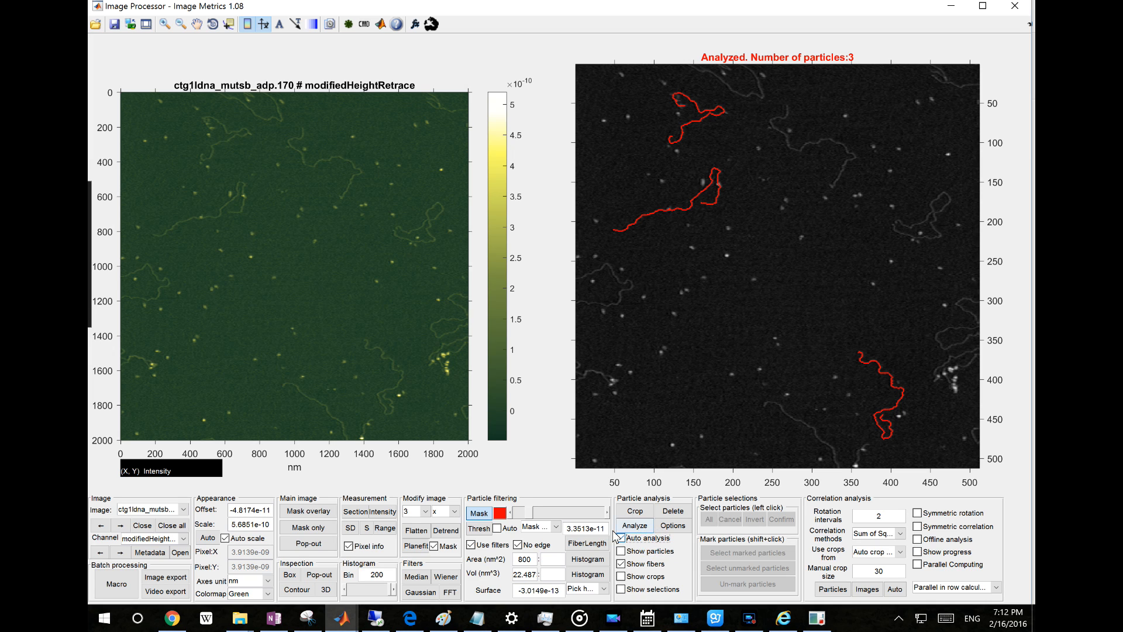
Vary the mask threshold up to 9.0364e-11 and bring it back to 3.3513e-11 to re-analyze the image
{"action": "left_click", "coordinate": [578, 513]}
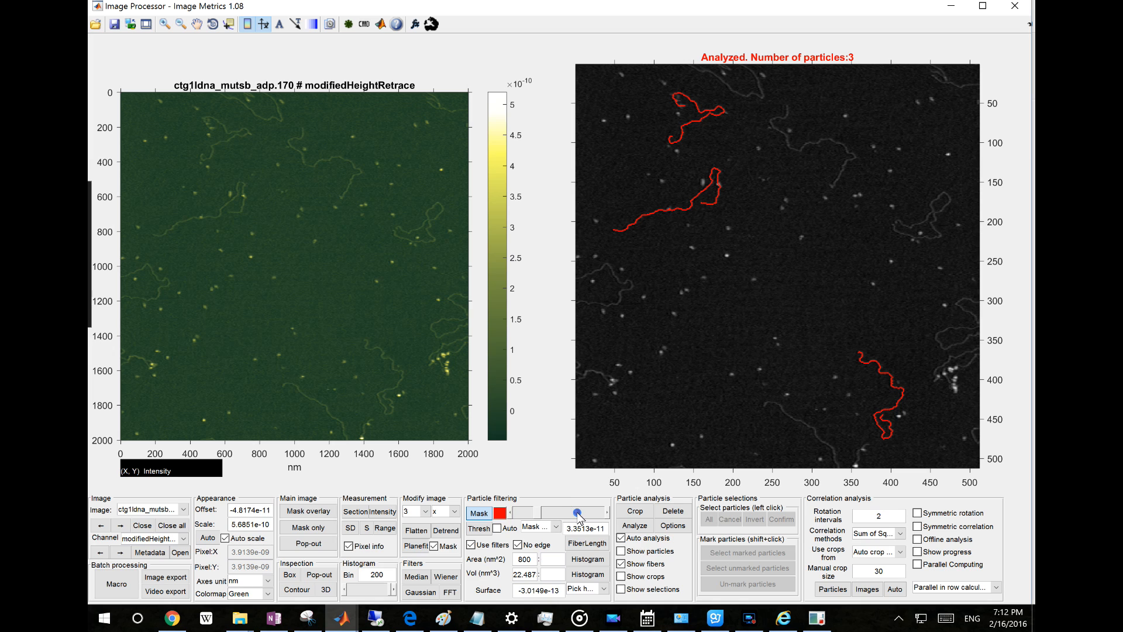
{"action": "left_click", "coordinate": [512, 513]}
{"action": "left_click", "coordinate": [512, 513]}
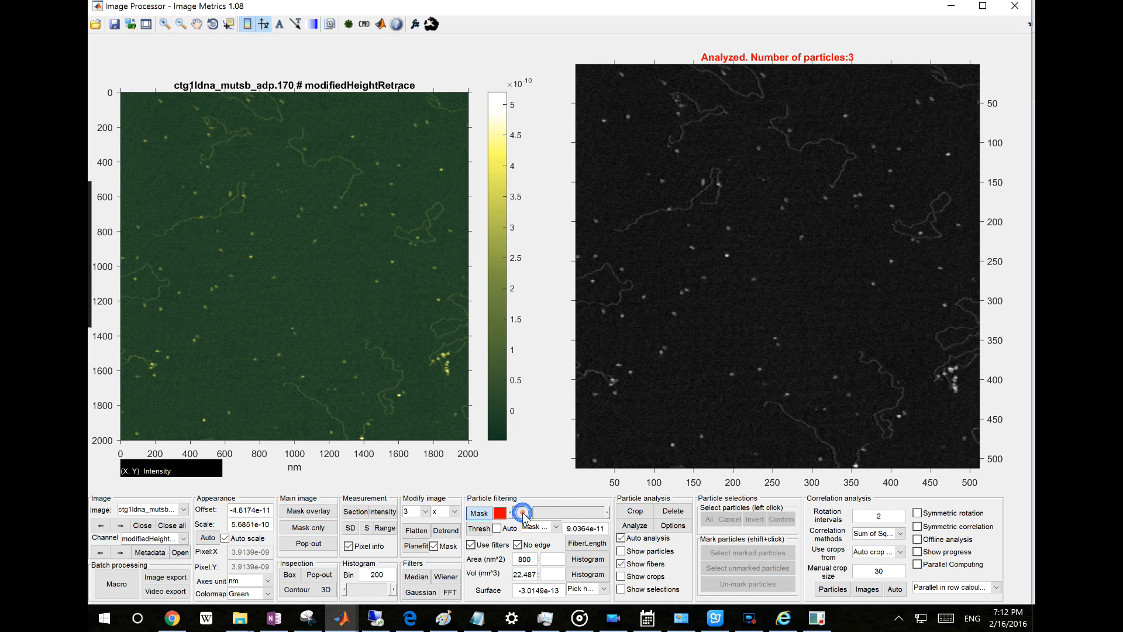
{"action": "left_click", "coordinate": [607, 513]}
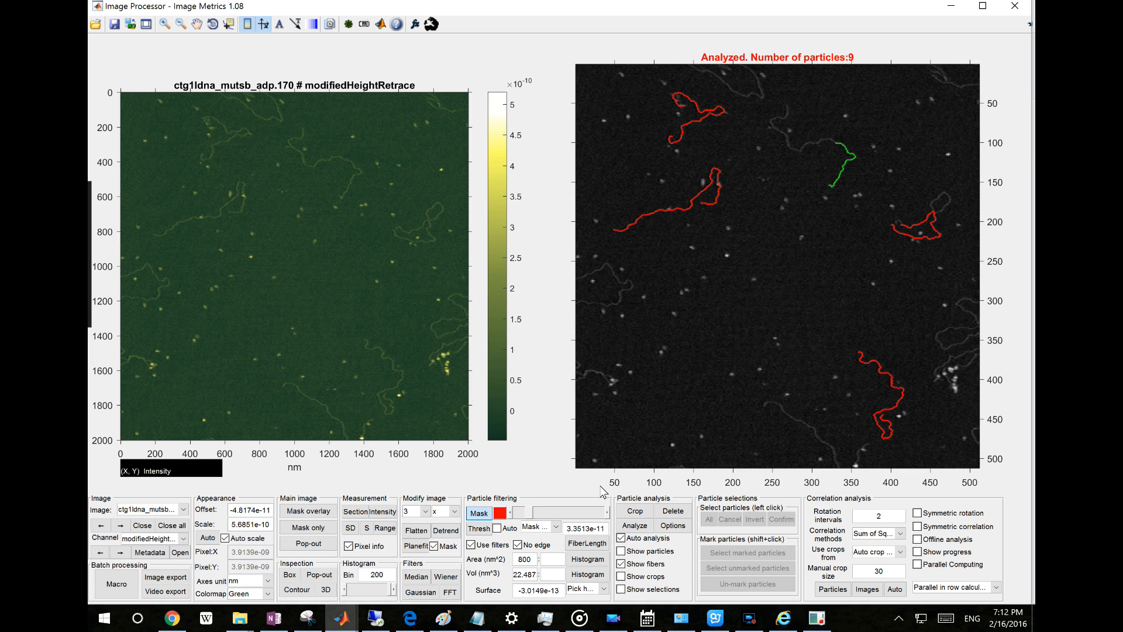
Lower the mask threshold to 2.7828e-11 and switch the fiber overlay off and on to compare the traces
{"action": "left_click", "coordinate": [510, 513]}
{"action": "left_click", "coordinate": [800, 149]}
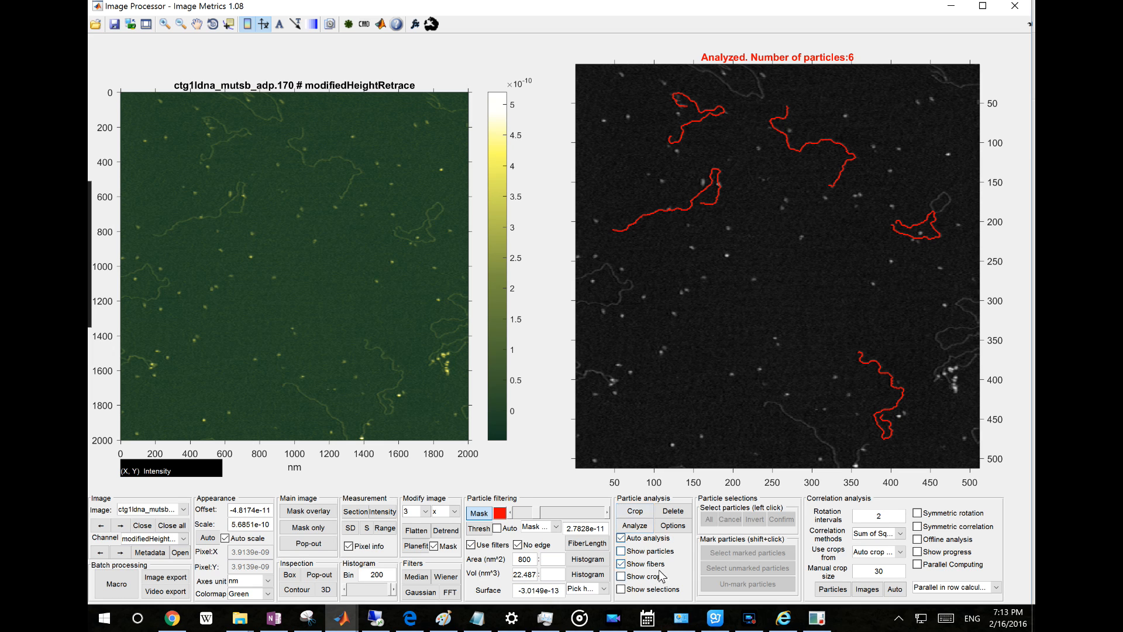
{"action": "scroll", "coordinate": [657, 535], "scroll_direction": "down", "scroll_amount": 1}
{"action": "left_click", "coordinate": [654, 565]}
{"action": "left_click", "coordinate": [652, 565]}
Raise the mask threshold through 3.3513e-11 to 3.9198e-11, and return it to 3.3513e-11
{"action": "left_click", "coordinate": [608, 518]}
{"action": "left_click", "coordinate": [608, 518]}
{"action": "left_click", "coordinate": [608, 513]}
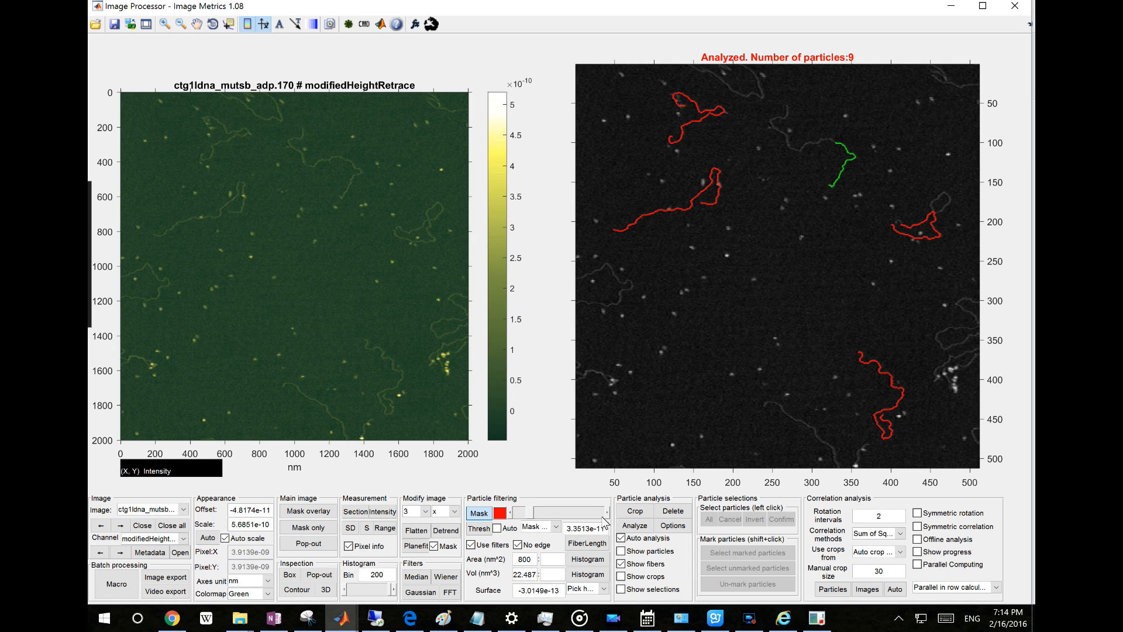
{"action": "left_click", "coordinate": [607, 513]}
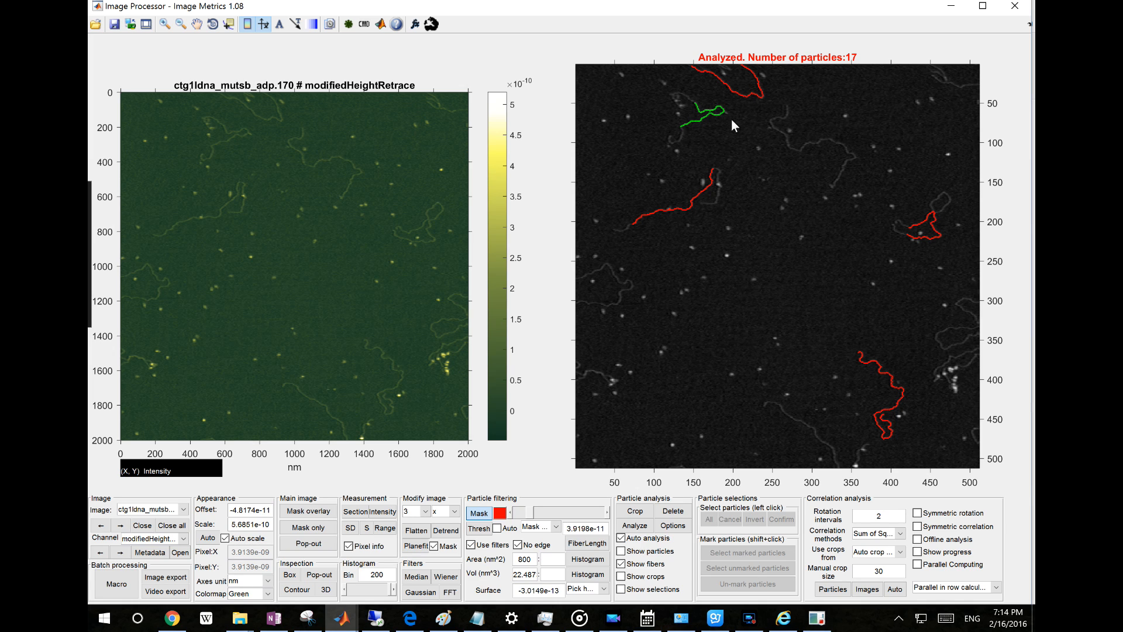
{"action": "left_click", "coordinate": [511, 515]}
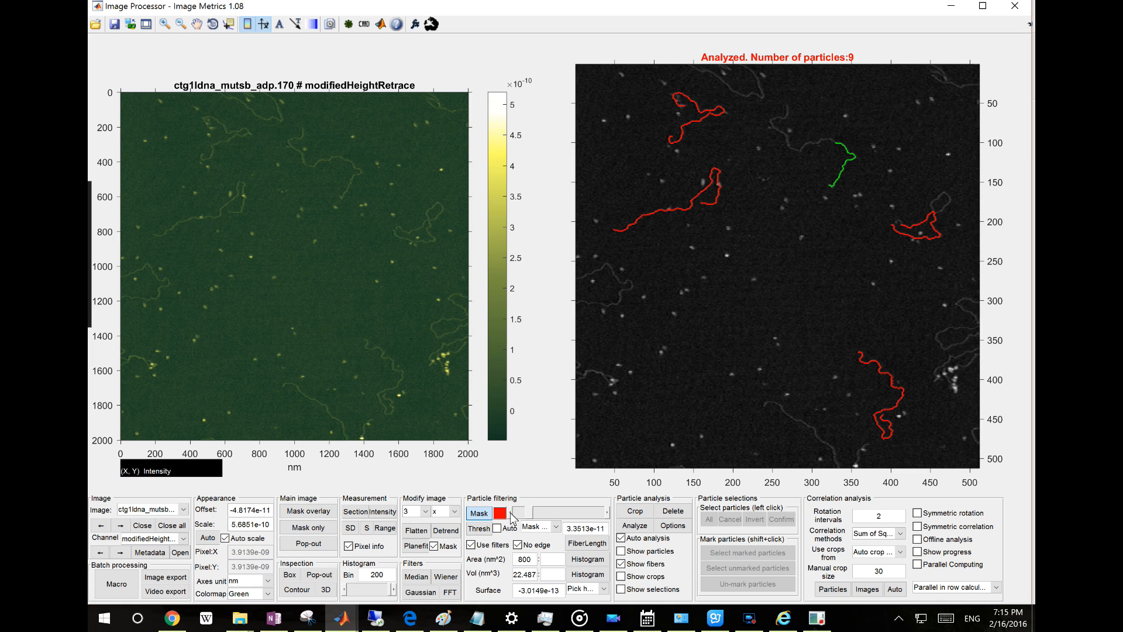